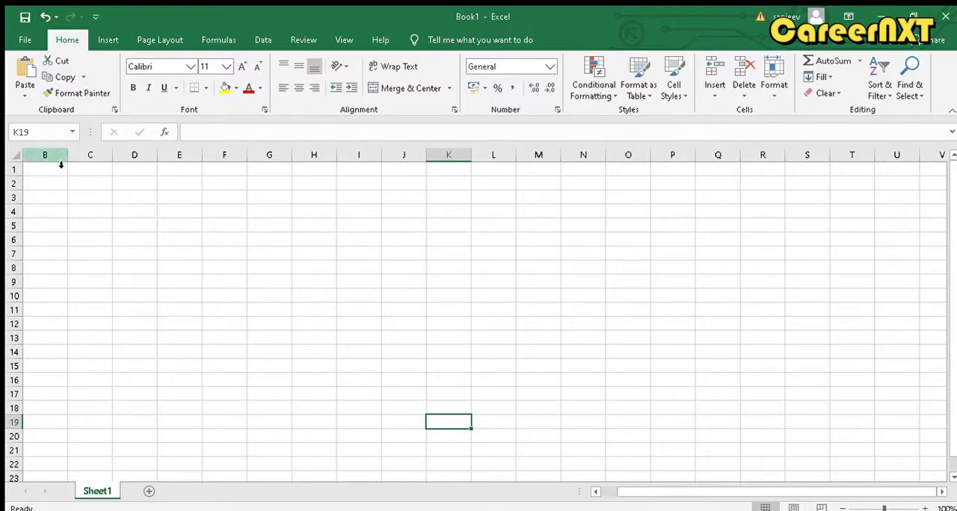
Highlight rows 1, 7 and 10, column C and cell G10 to examine the grid's rows, columns and cells
left_click(16, 177)
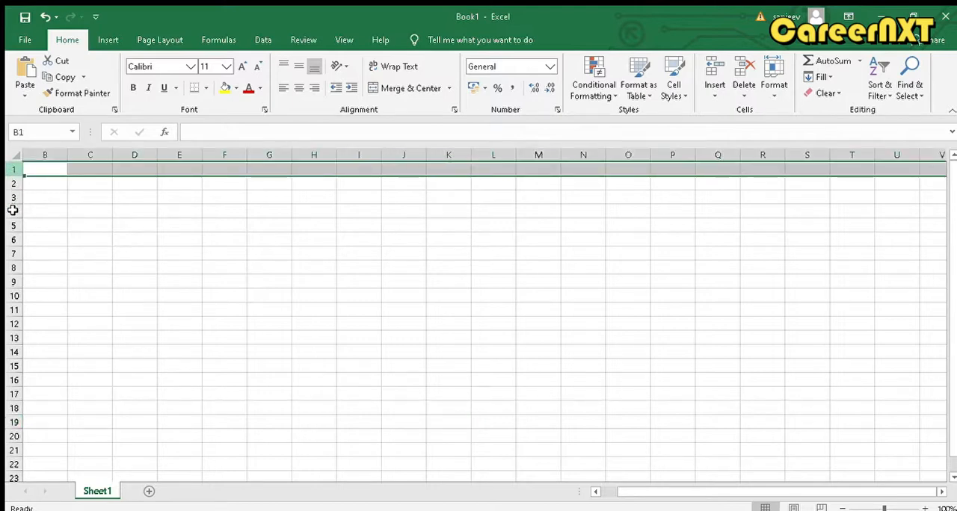
left_click_drag(17, 183, 13, 253)
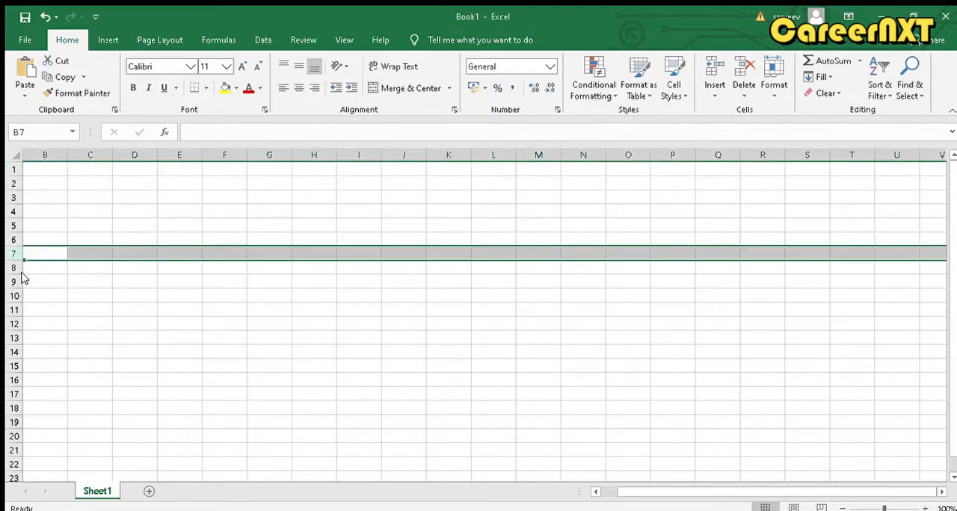
left_click(88, 155)
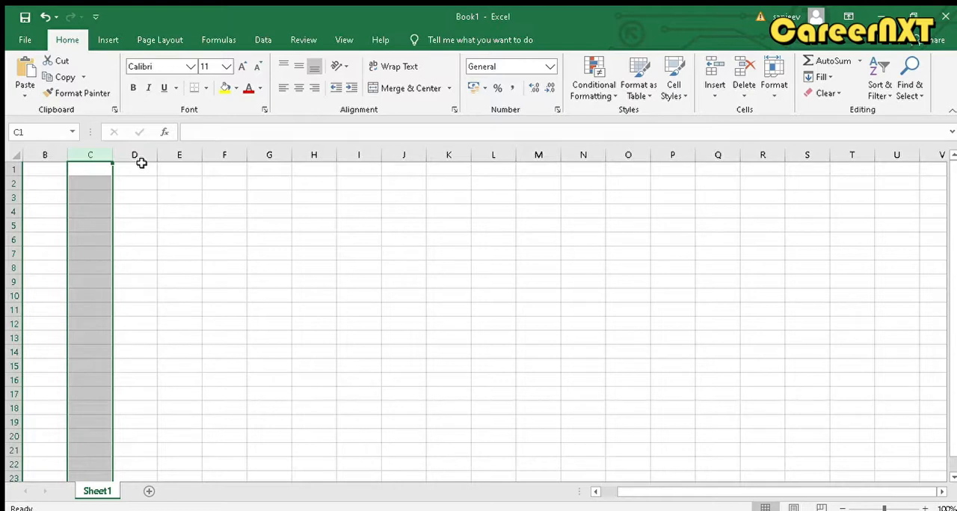
left_click(47, 187)
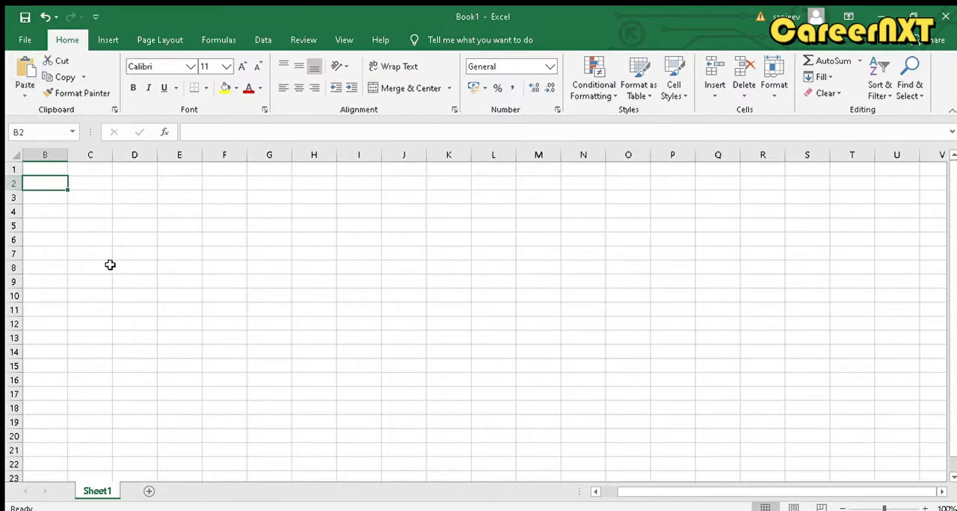
left_click(604, 491)
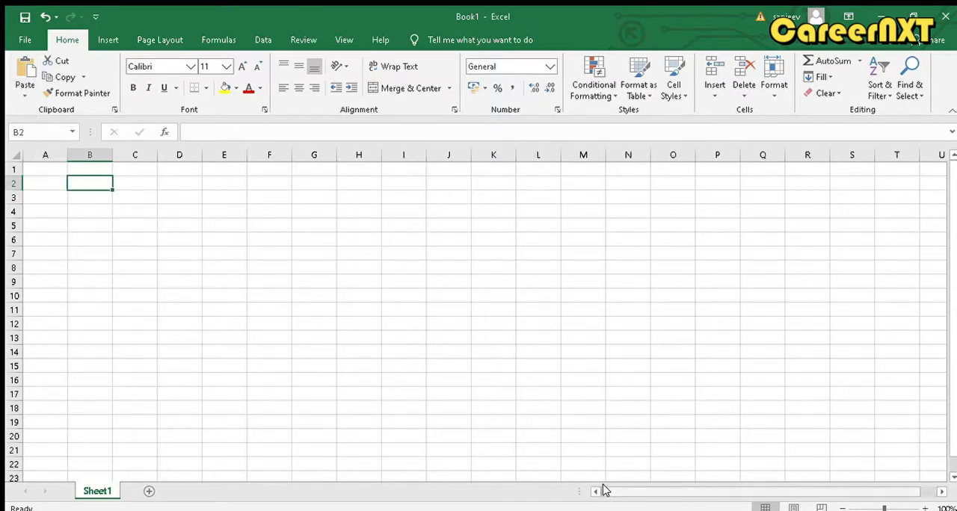
left_click(334, 297)
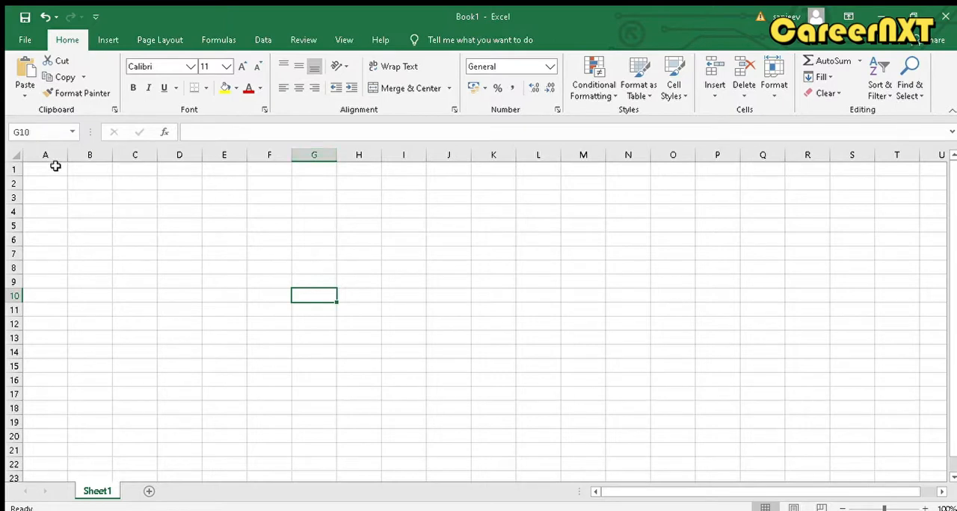
left_click(21, 299)
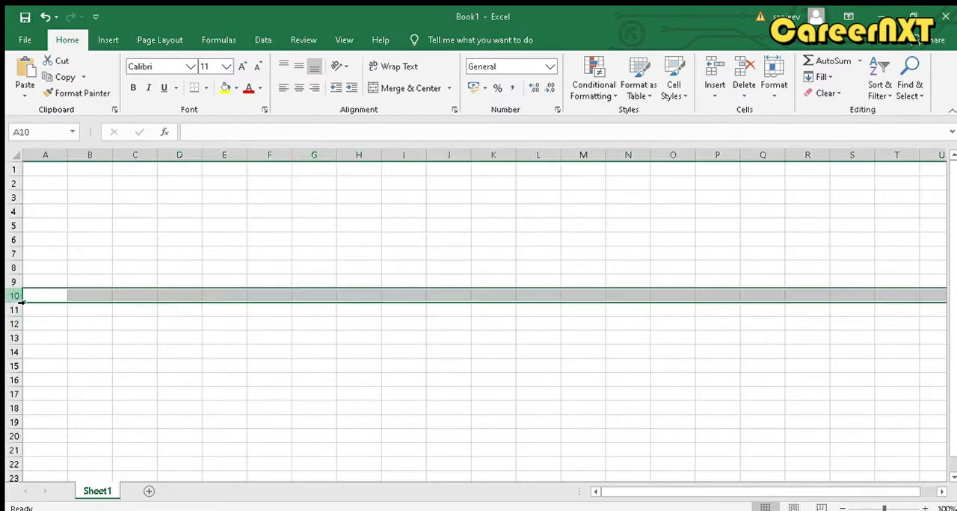
left_click(301, 299)
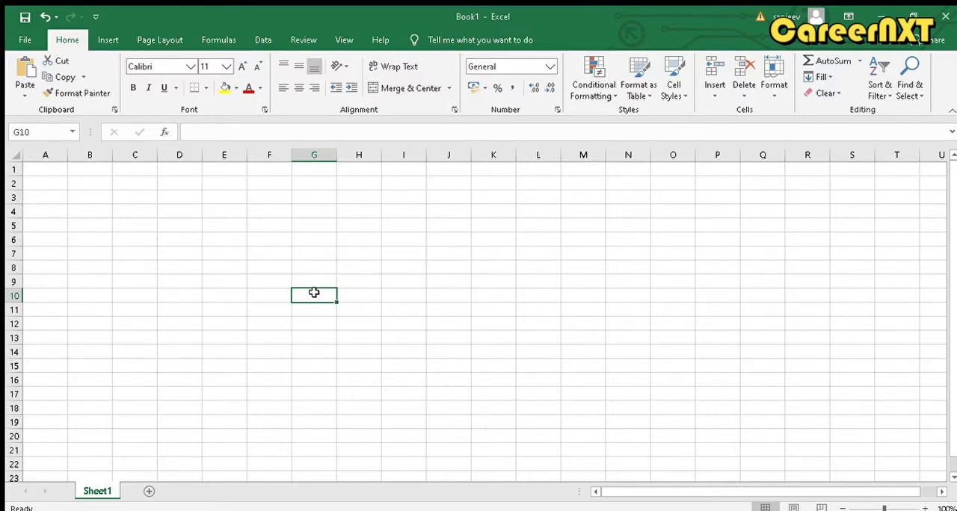
Try entering the sample text "fdsfdf" in cell G10 and erase it again
double_click(315, 294)
type("fdsfdf")
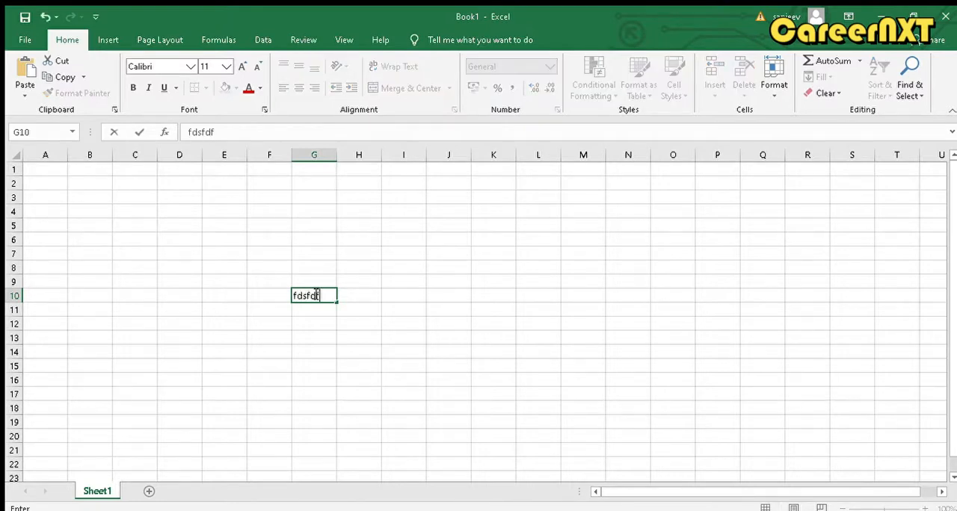
key("BackSpace")
key("BackSpace")
key("BackSpace")
key("BackSpace")
key("BackSpace")
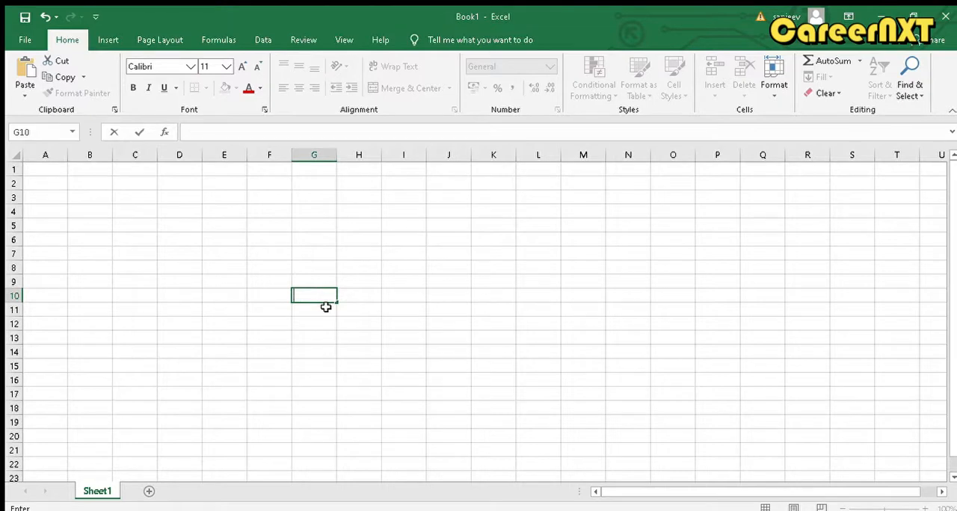
left_click(326, 308)
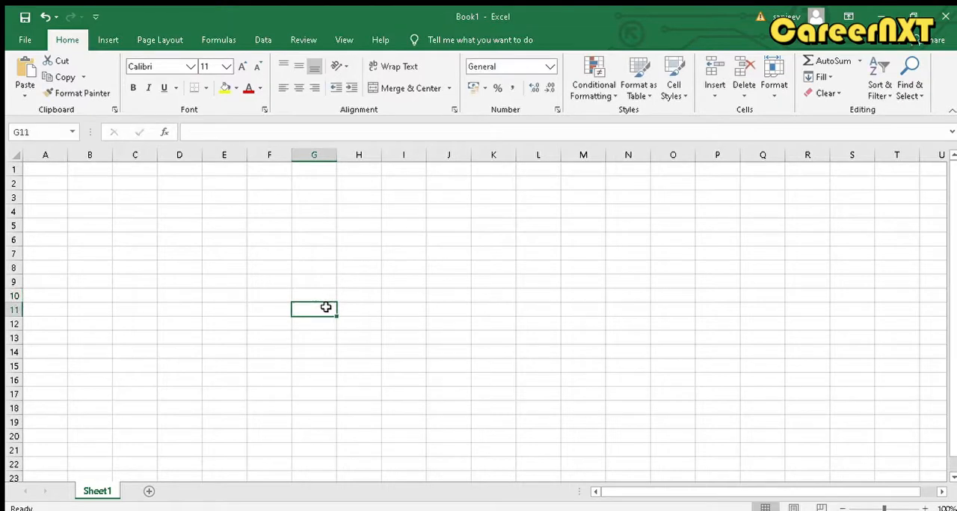
Select cells F7 and G6 and column F to examine how the Name Box and formula bar relate to the selection
left_click(289, 255)
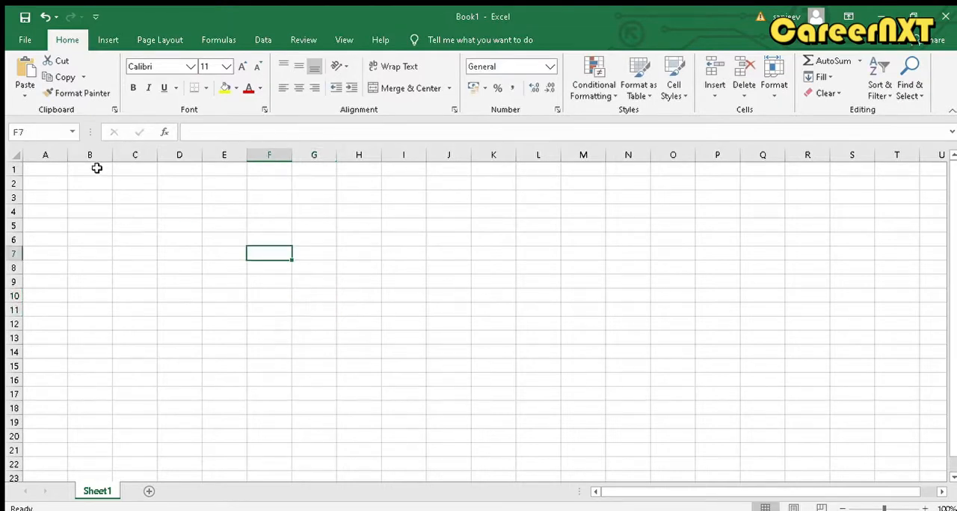
left_click(54, 134)
left_click(309, 236)
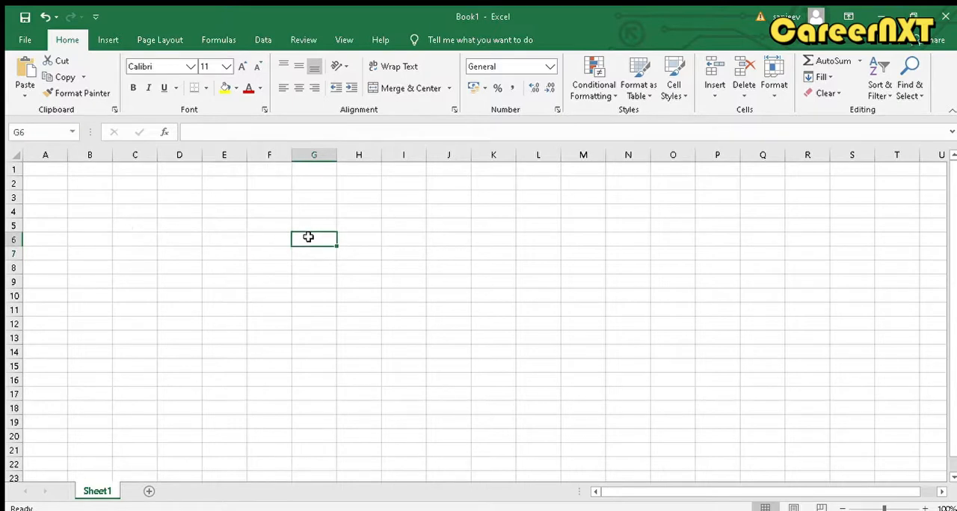
left_click(274, 165)
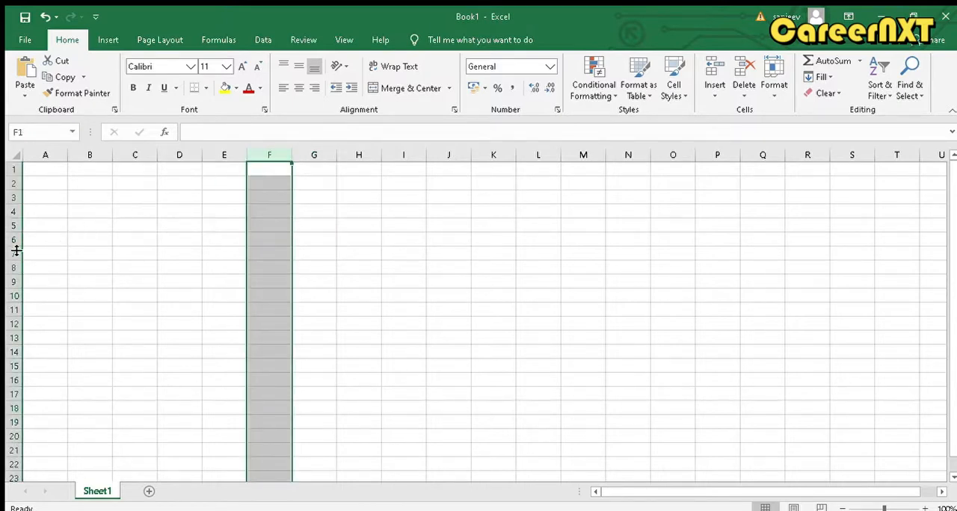
left_click(20, 132)
left_click(210, 134)
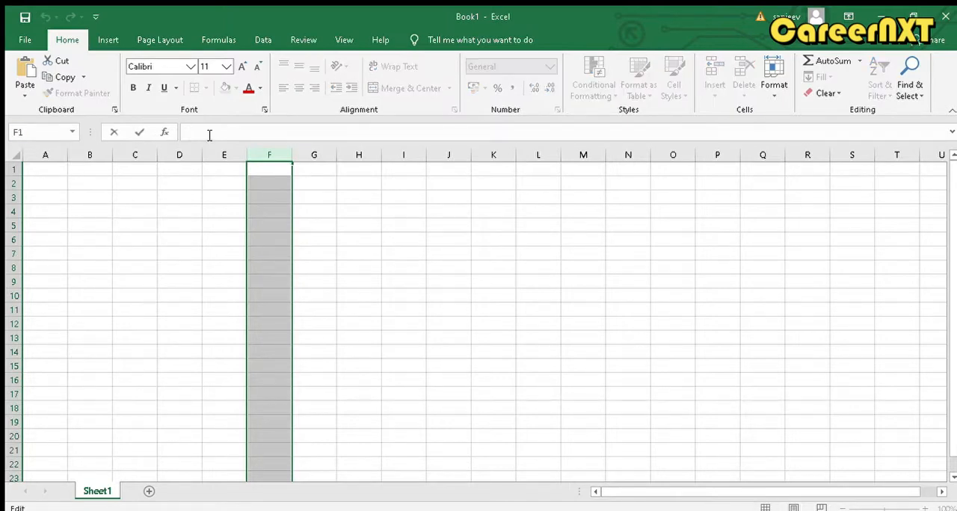
left_click(188, 325)
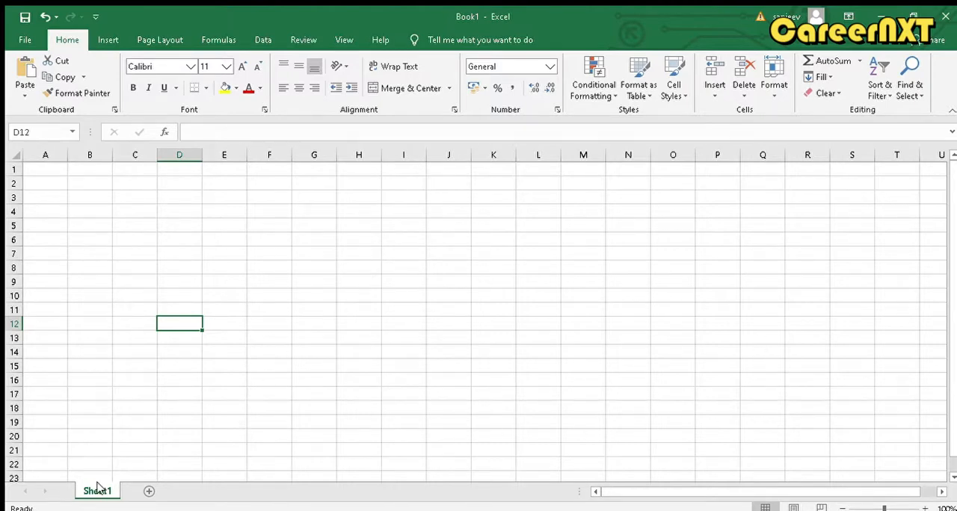
left_click(148, 211)
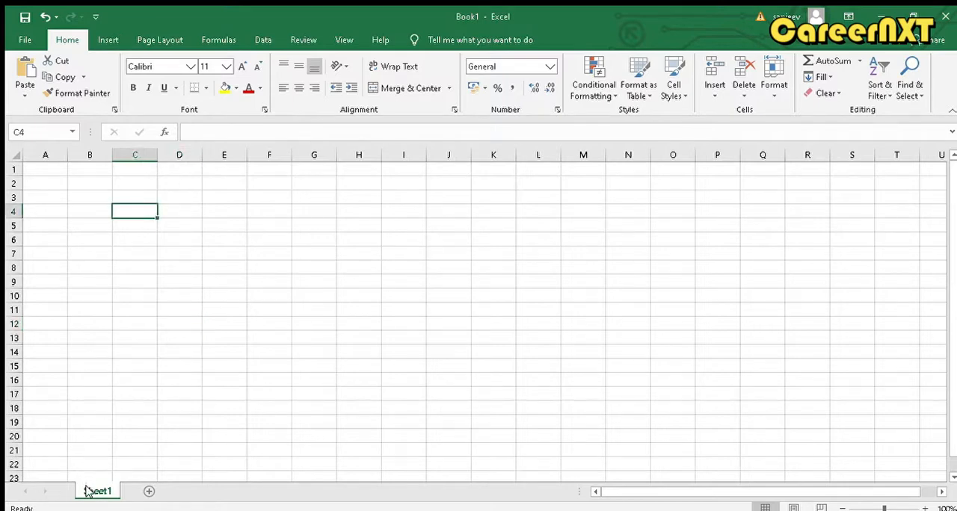
left_click(126, 255)
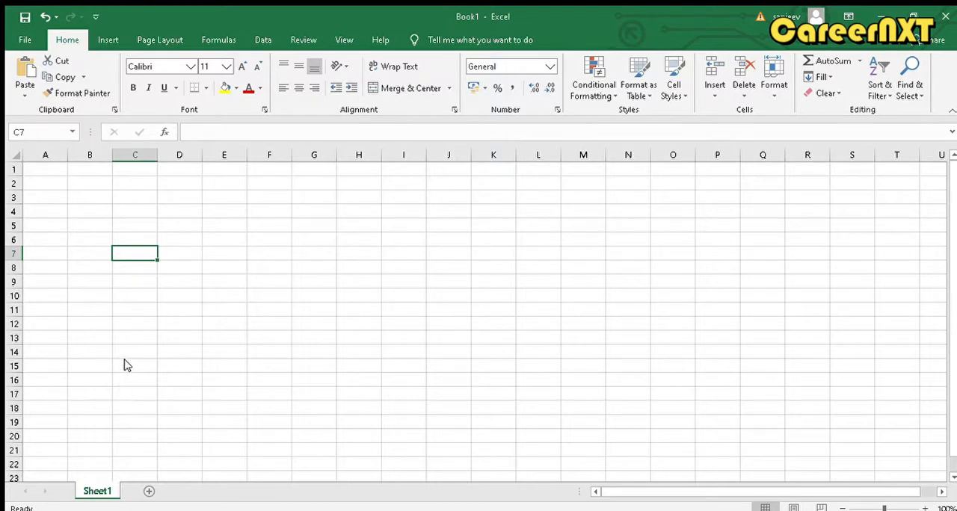
Rename Sheet1 as "My first worksheet"
key("alt+h")
type("orMy f")
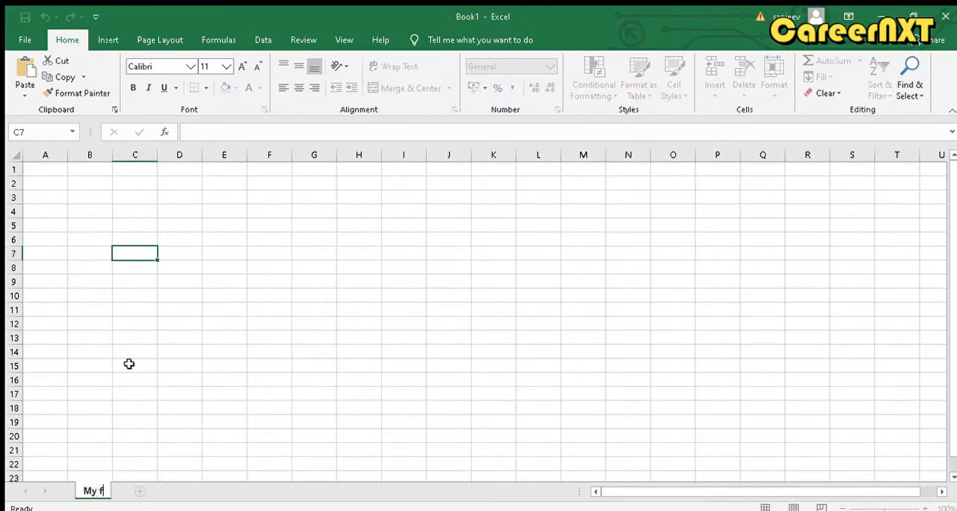
type("irst wo")
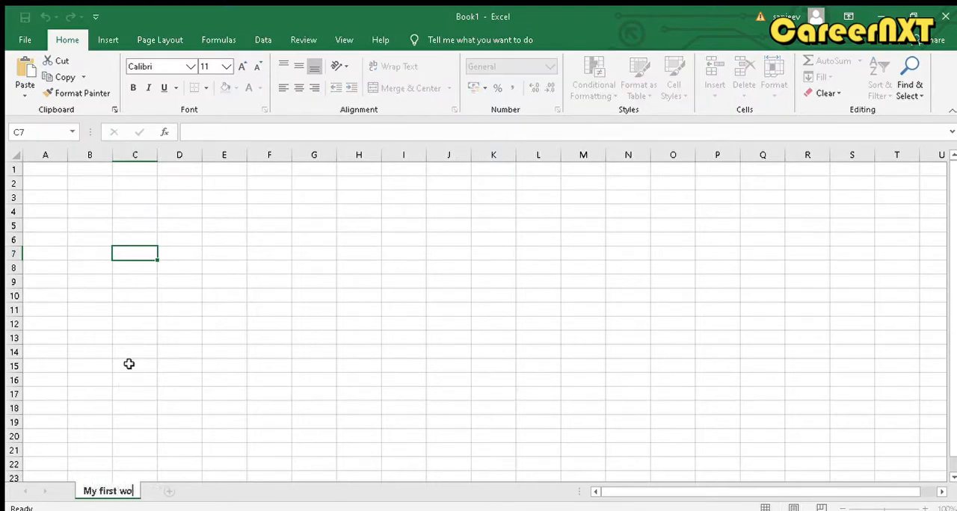
type("rksheet")
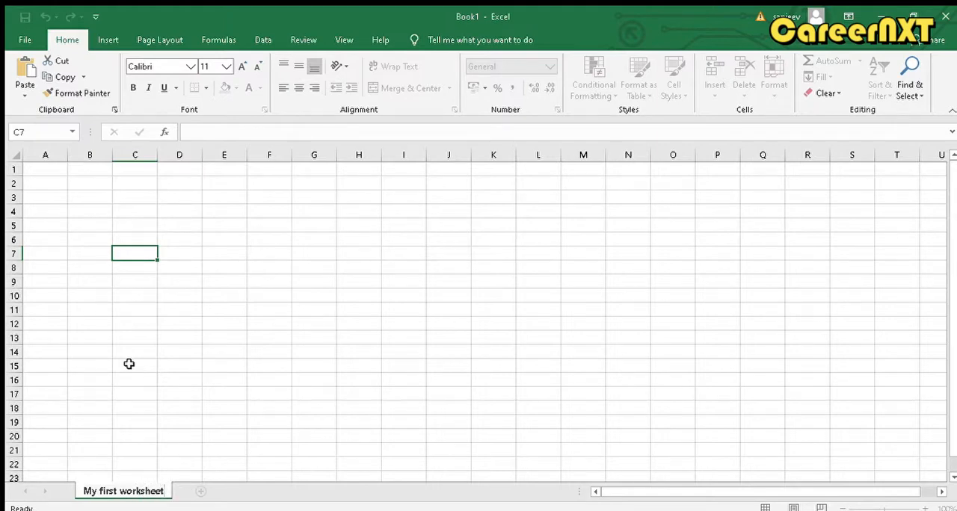
left_click(178, 361)
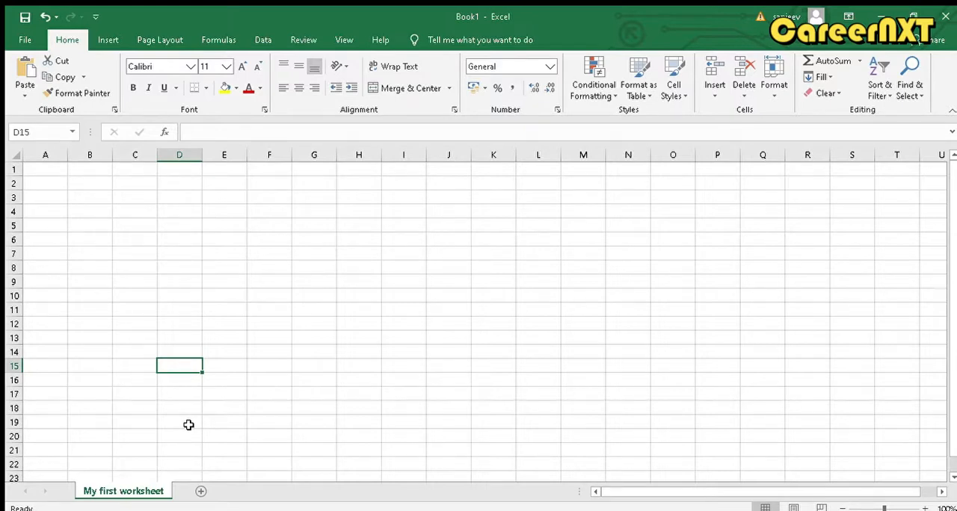
View the workbook's file-management page and return to the worksheet
left_click(31, 43)
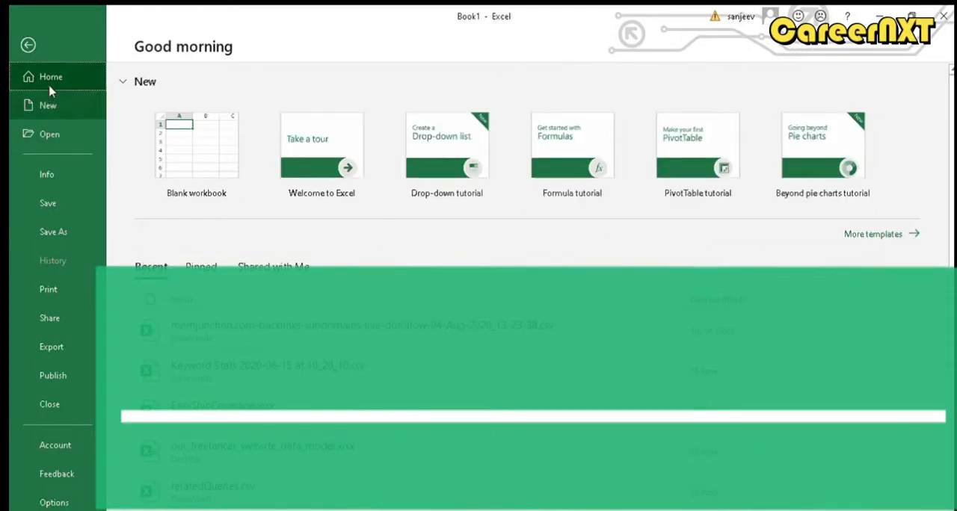
left_click(27, 45)
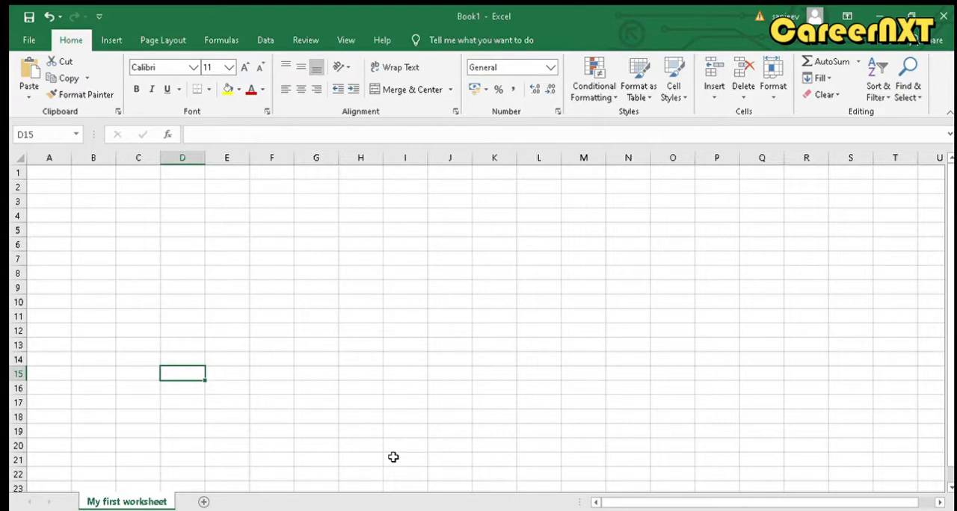
Add a second worksheet to the workbook and switch between it and "My first worksheet", ending on the new sheet
left_click(200, 501)
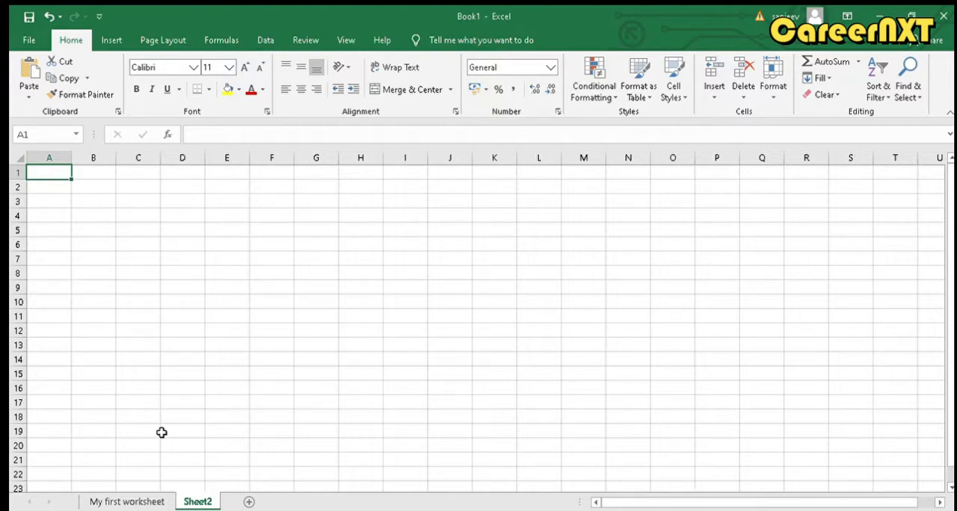
left_click(139, 502)
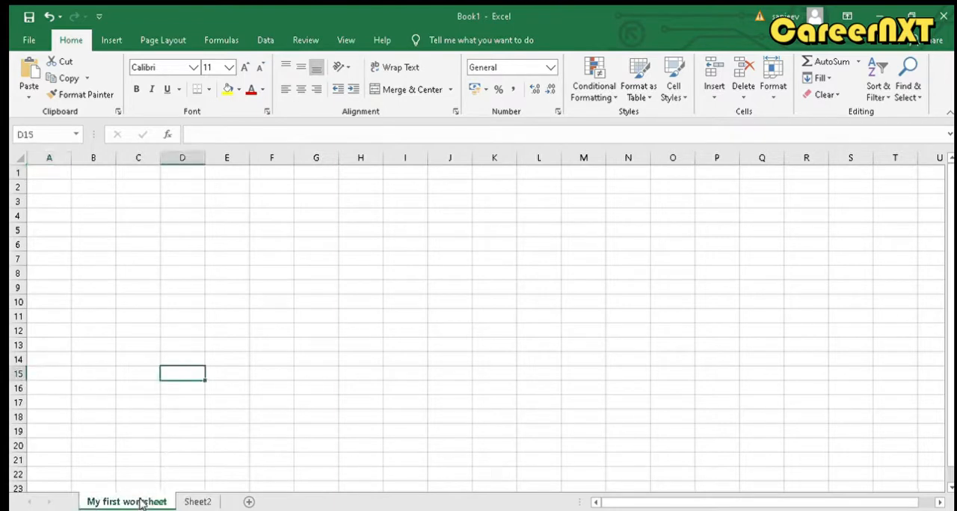
left_click(186, 502)
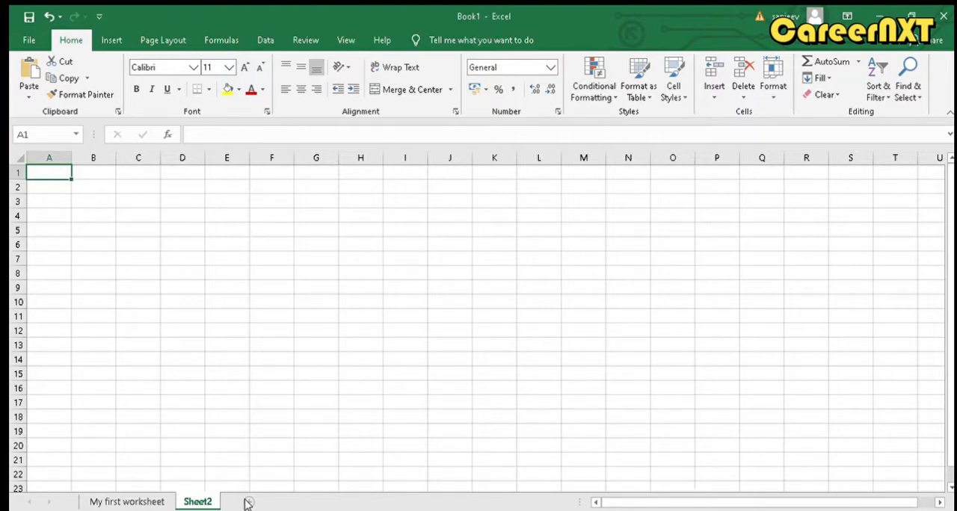
left_click_drag(100, 248, 160, 285)
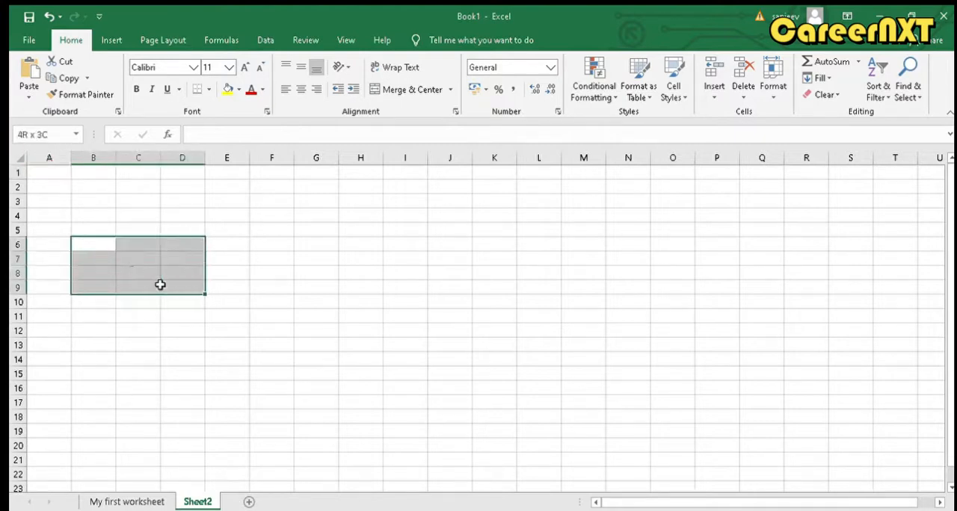
left_click(252, 289)
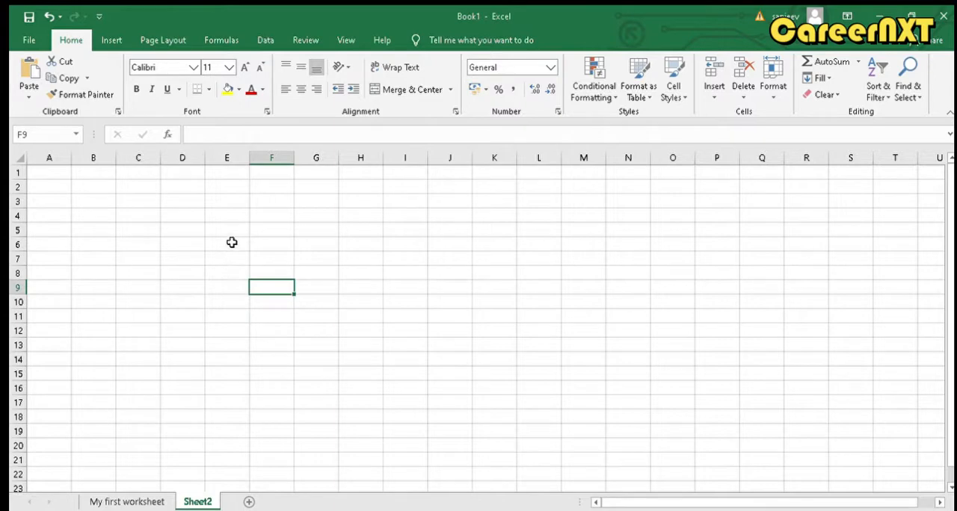
Enter the heading "Student Name" in cell A1 of Sheet2 and widen columns A and B
left_click(64, 173)
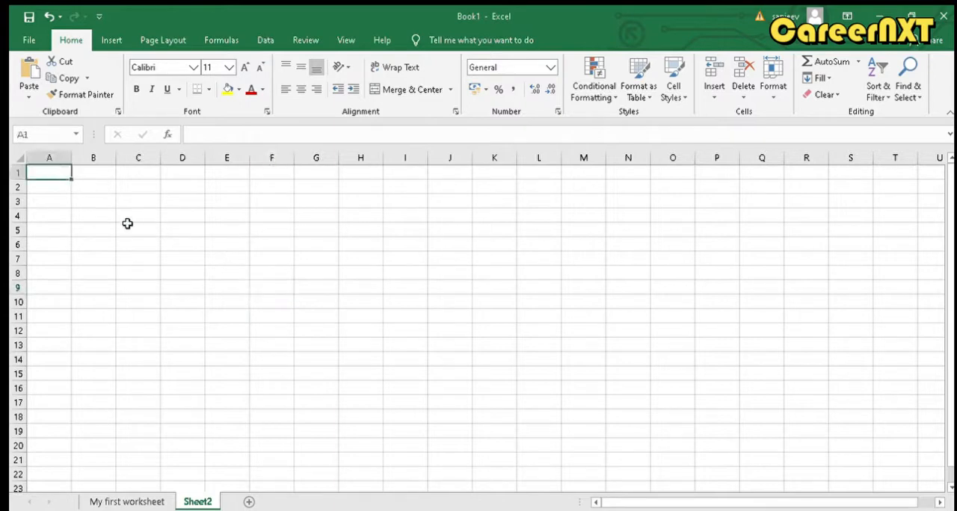
type("Student")
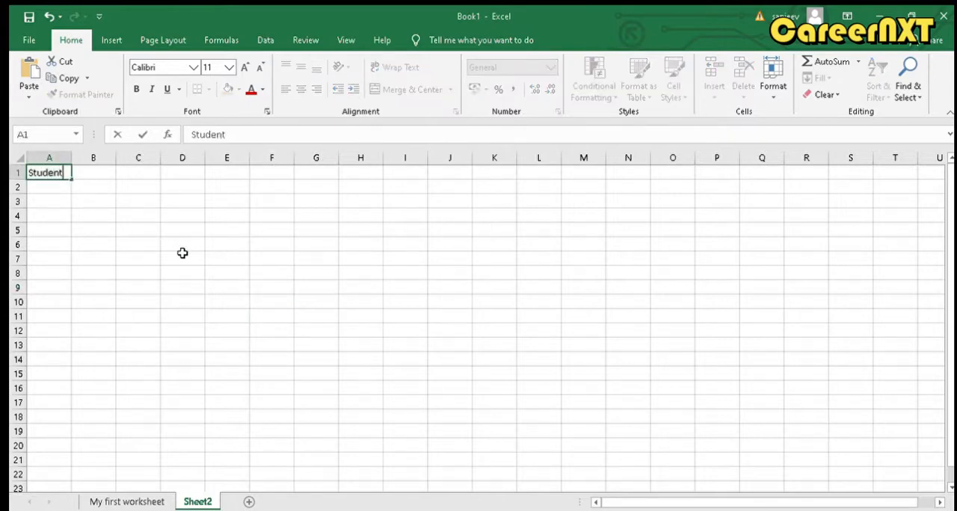
type(" Name")
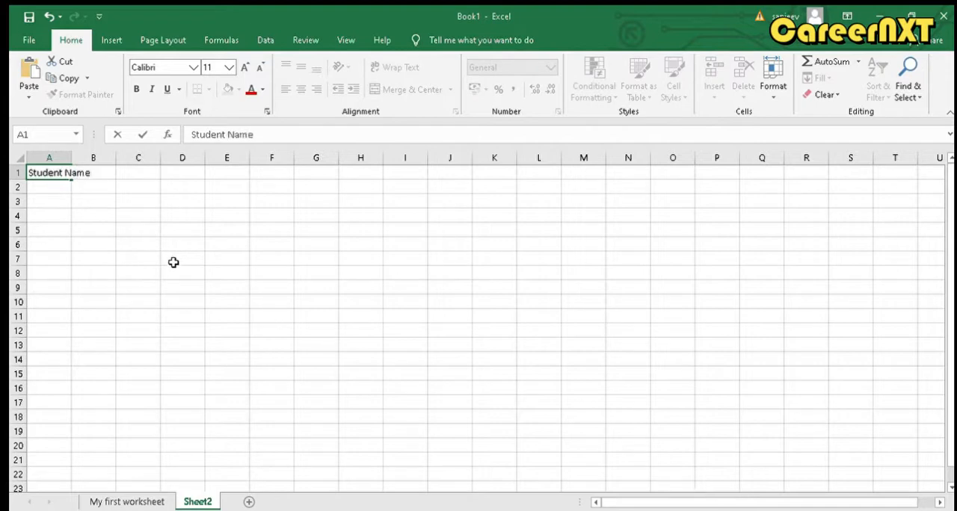
left_click(174, 263)
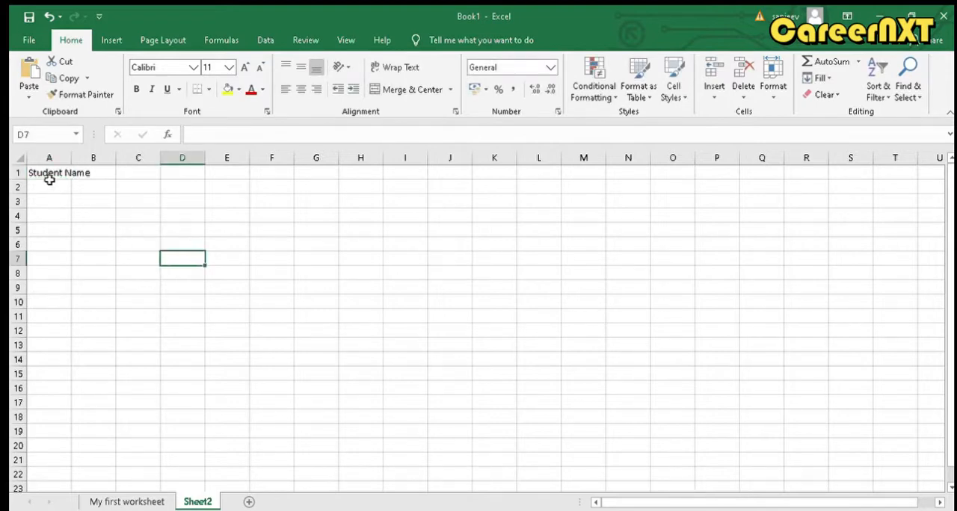
left_click_drag(72, 159, 170, 165)
Enter the headings "Roll Number" in B1 and "Marks Obtain" in C1, and widen column C to fit its heading
left_click(149, 169)
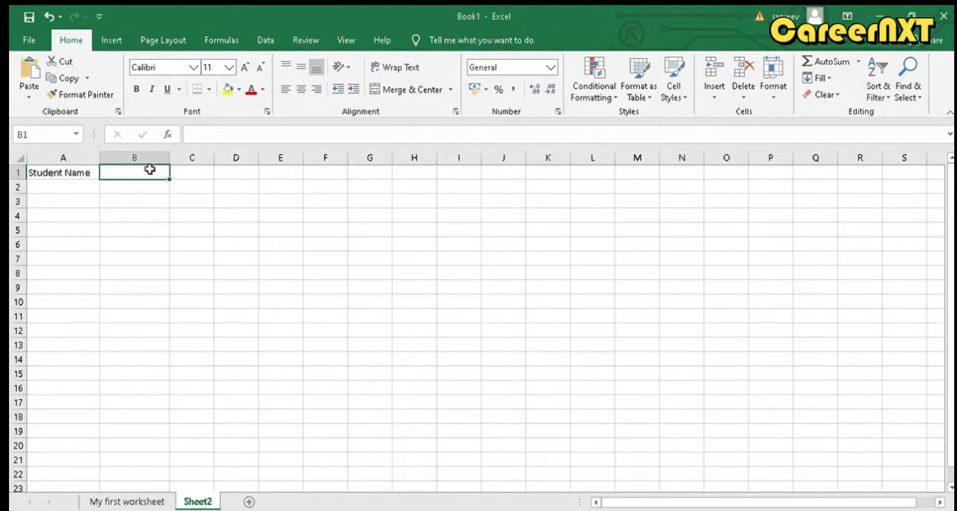
type("Roll Num")
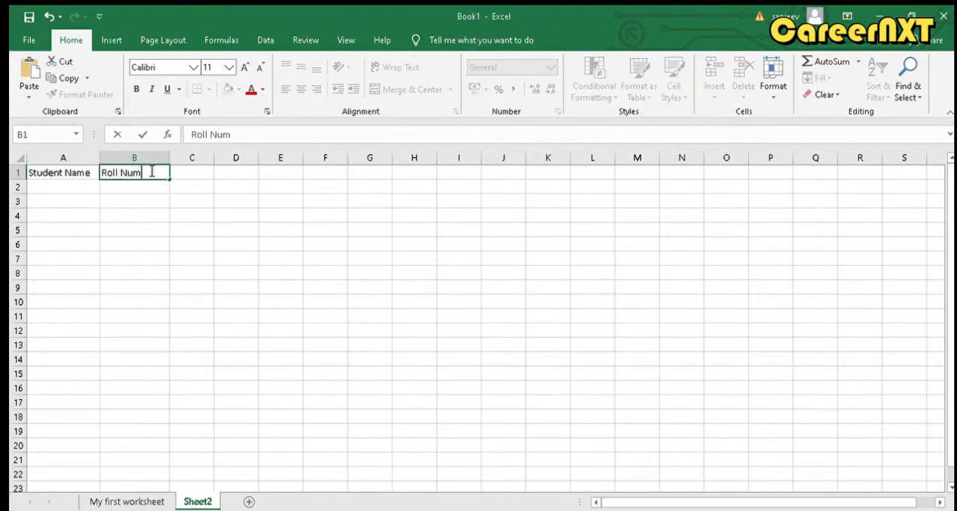
type("ber")
left_click(192, 172)
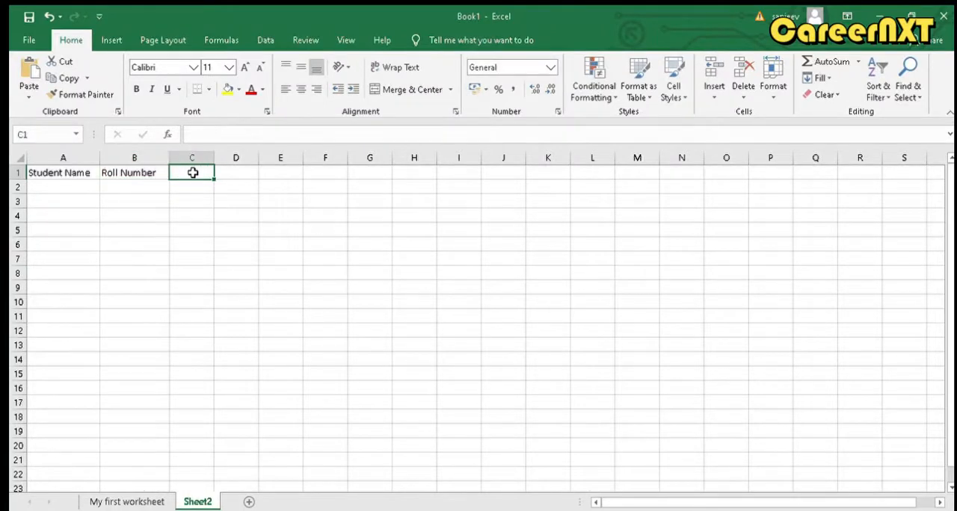
type("Marks")
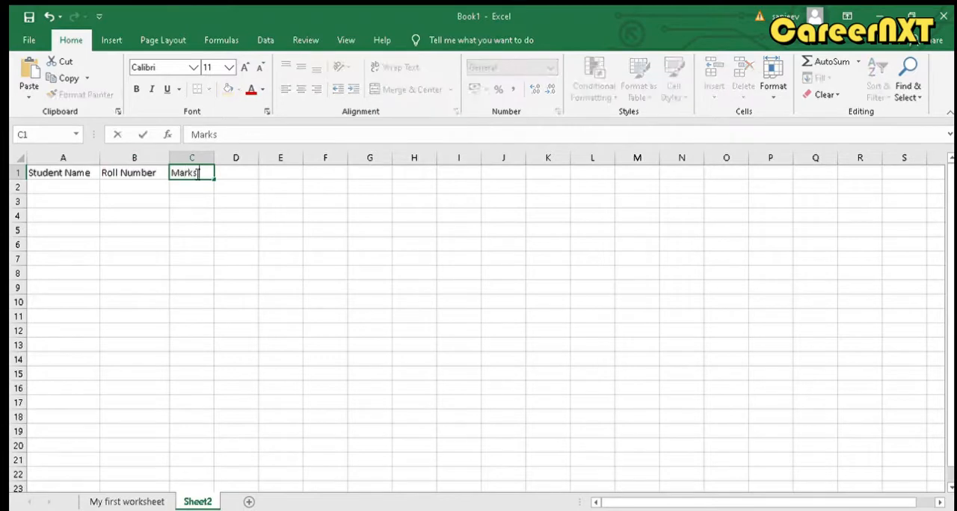
type(" Obtain")
left_click(229, 216)
left_click_drag(214, 163, 246, 165)
Enter the first student's record in row 3 with the student's name, roll number and marks of 55
left_click(87, 199)
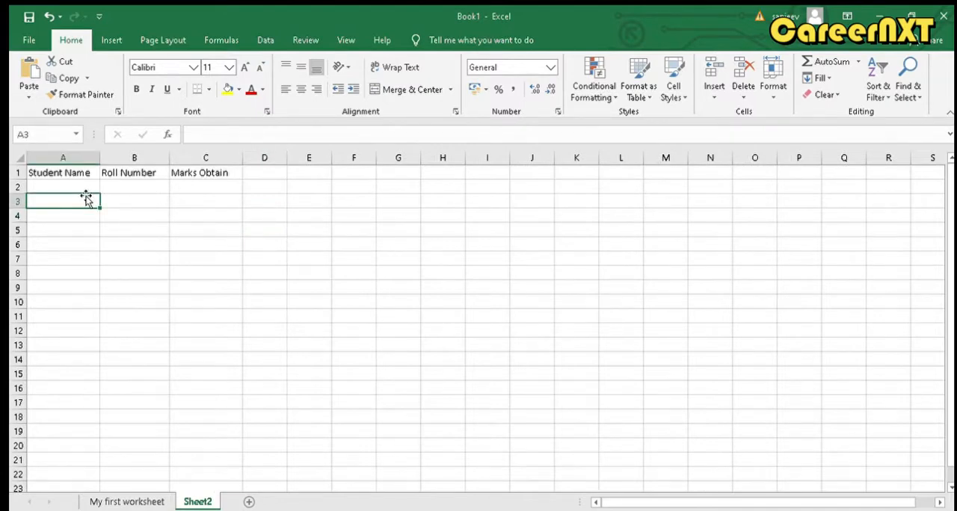
type("Rammo")
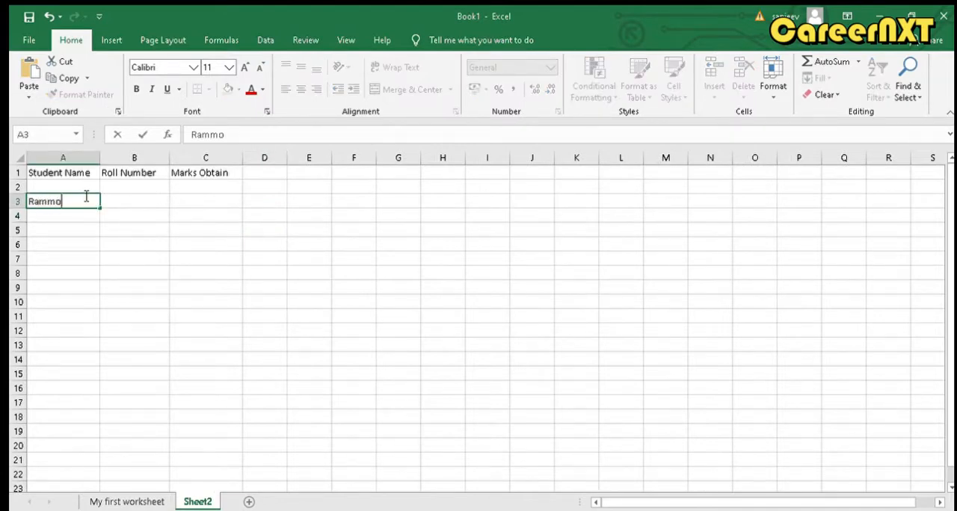
type("han")
key("Tab")
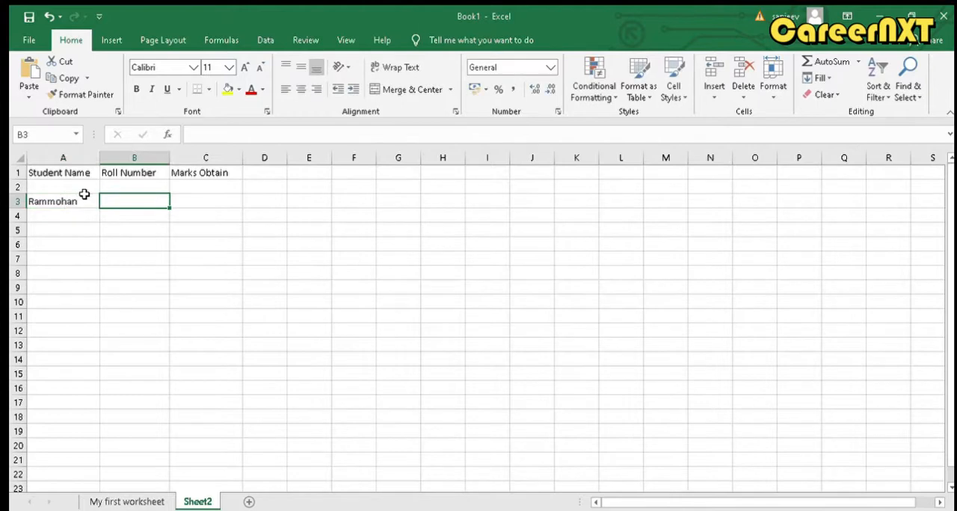
type("123")
key("Tab")
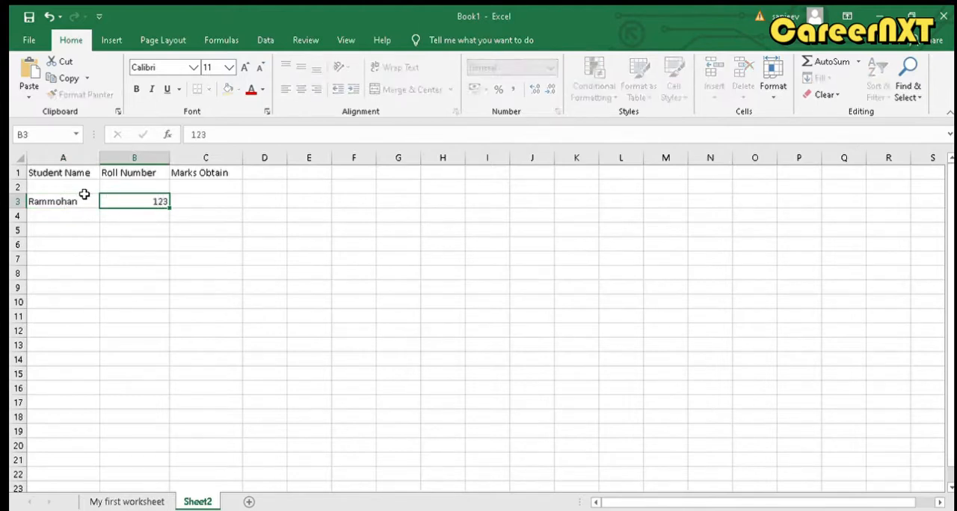
type("55")
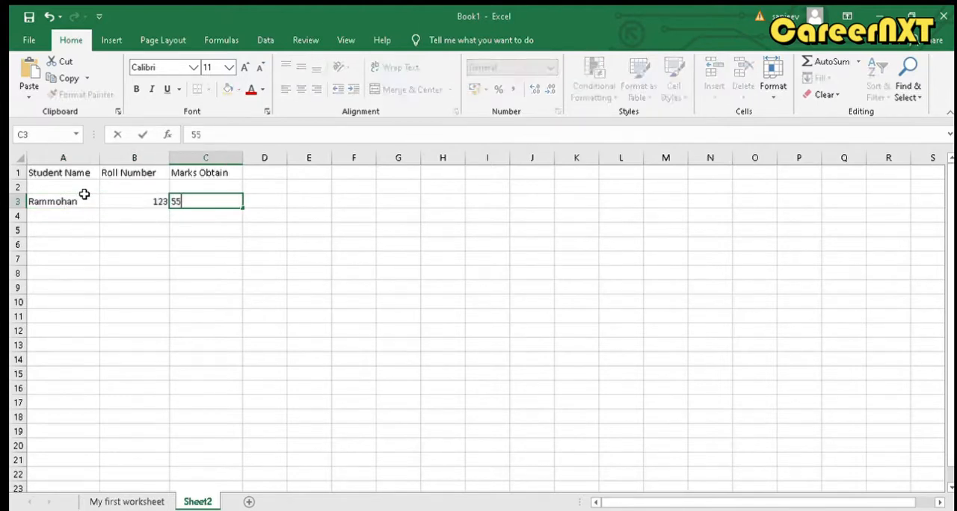
key("Return")
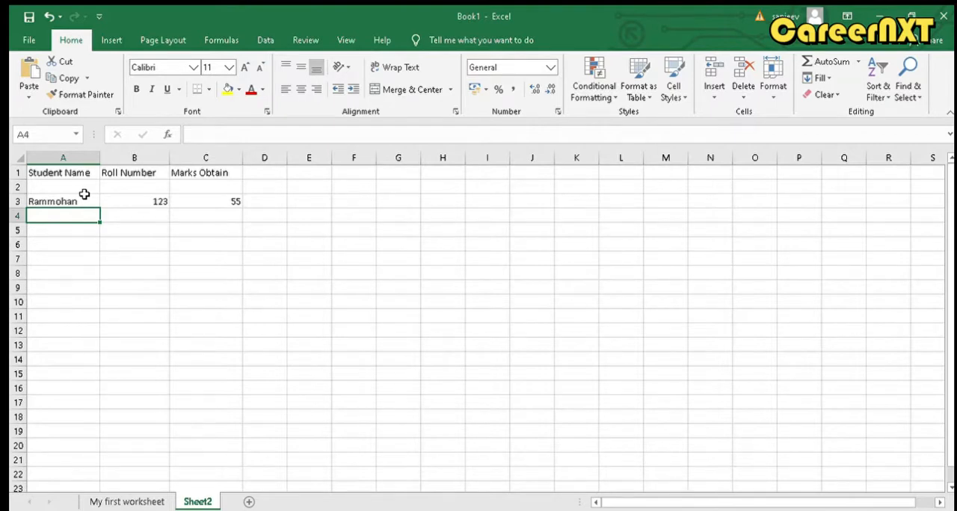
Enter the second student's name and roll number in row 4, with marks of 76
type("Vive")
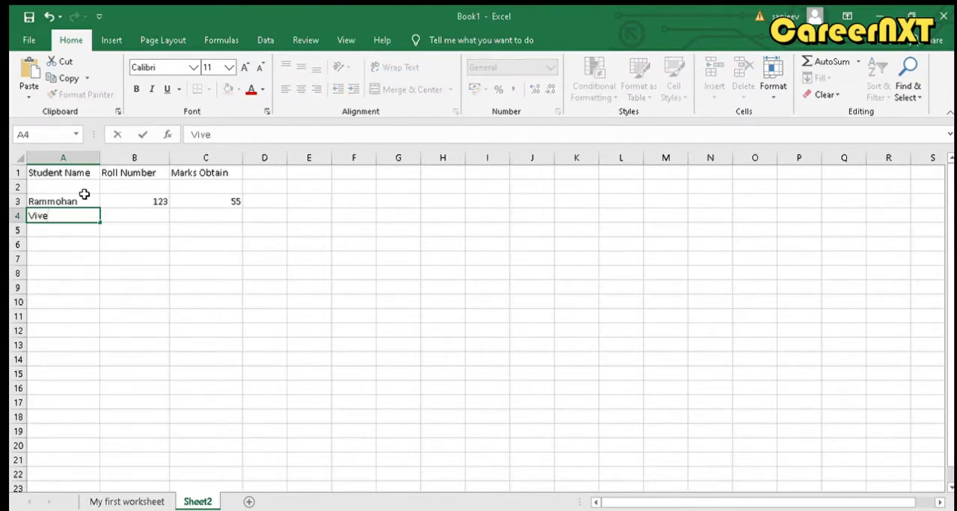
type("k")
key("Tab")
type("5")
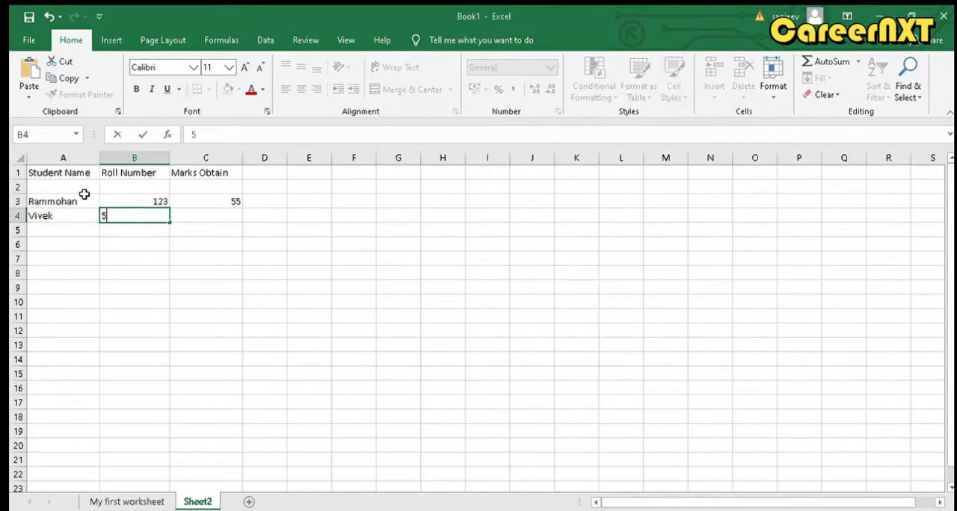
type("76")
key("Tab")
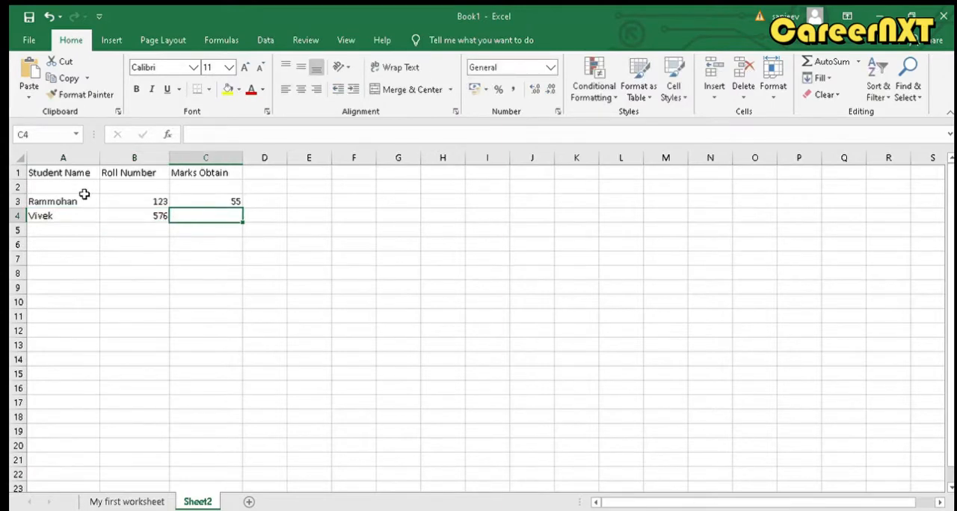
type("76")
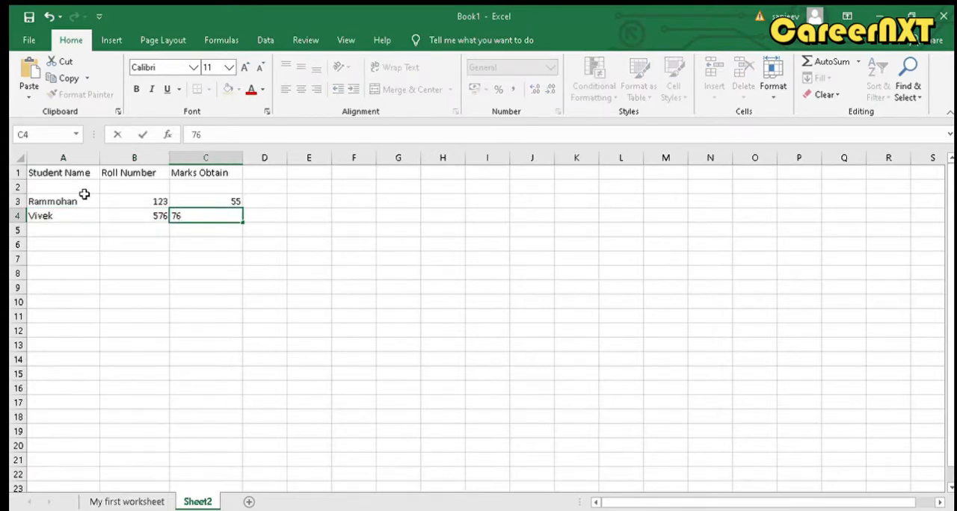
key("Return")
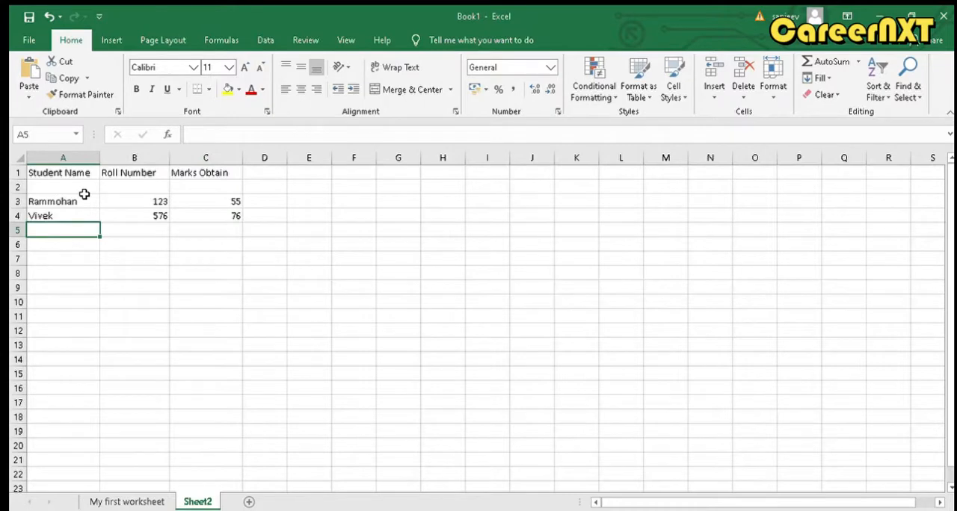
Fill row 5 with the third student's name, roll number and marks of 87
type("Manish")
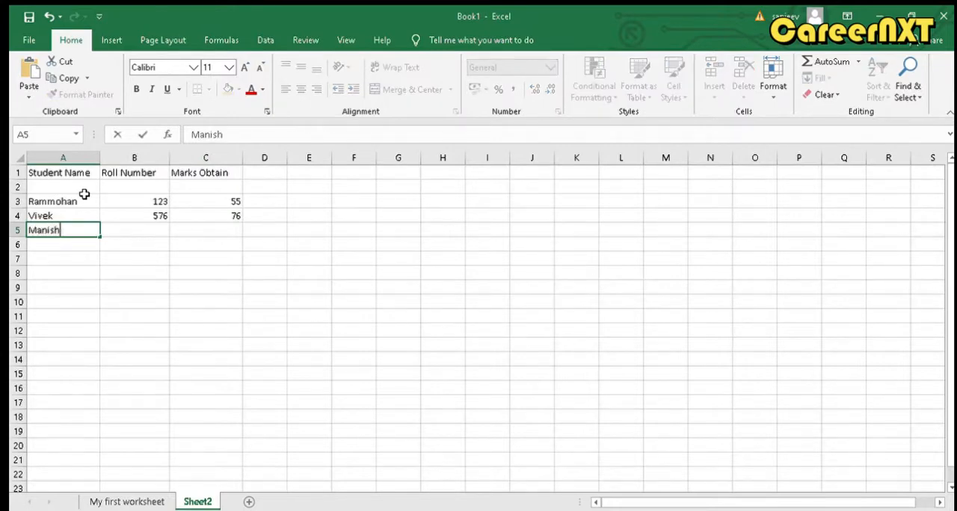
key("Tab")
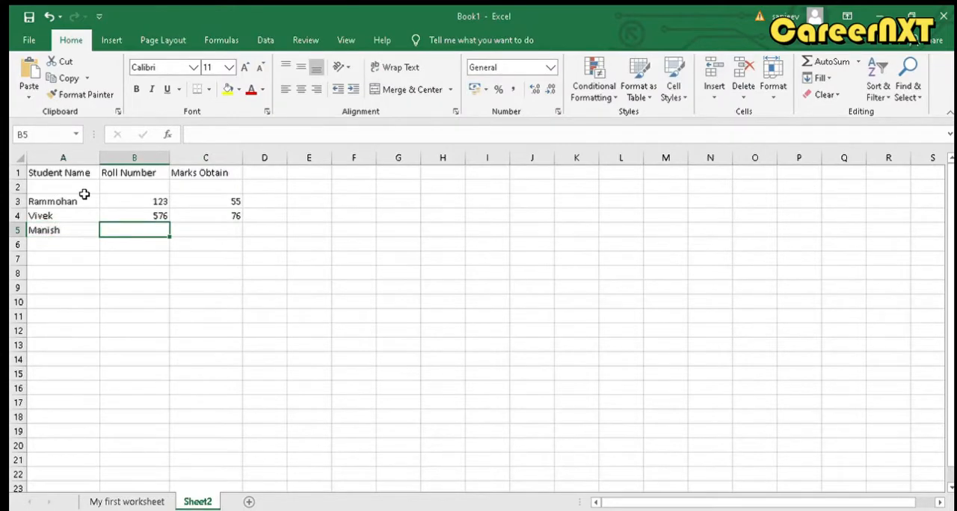
type("987")
key("Tab")
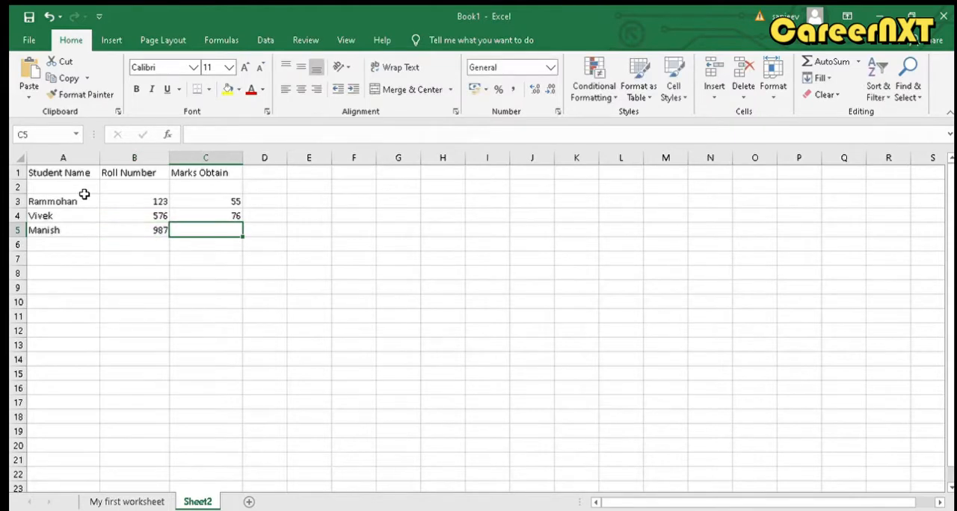
type("87")
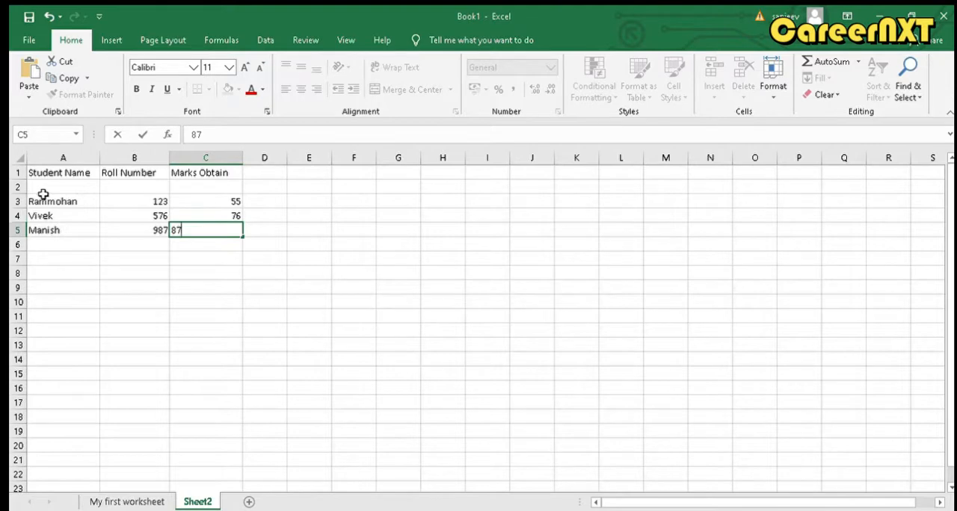
left_click_drag(40, 174, 181, 224)
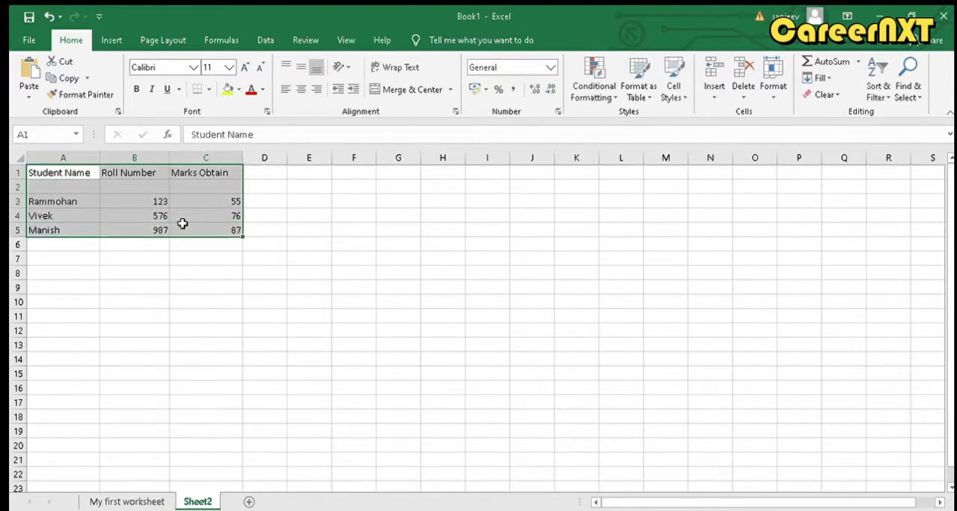
left_click(169, 259)
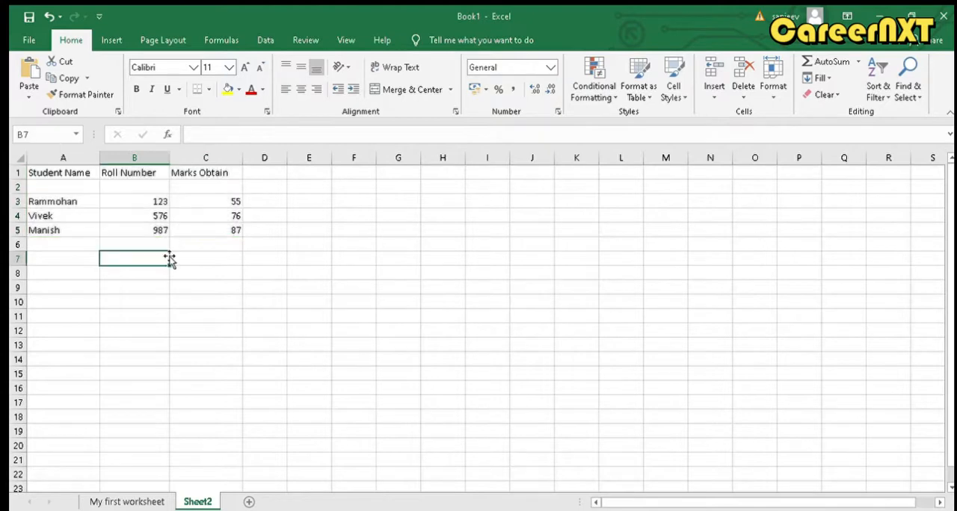
left_click(72, 201)
left_click(123, 201)
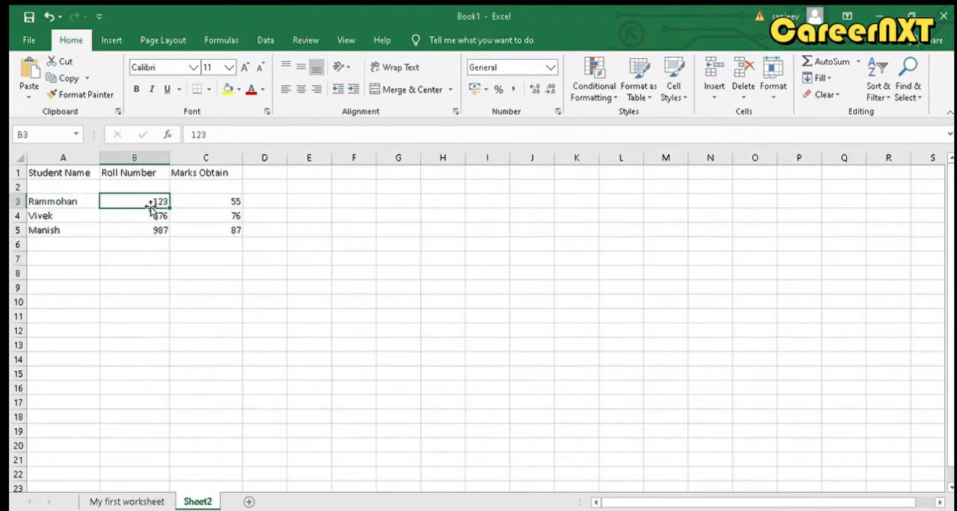
left_click(197, 204)
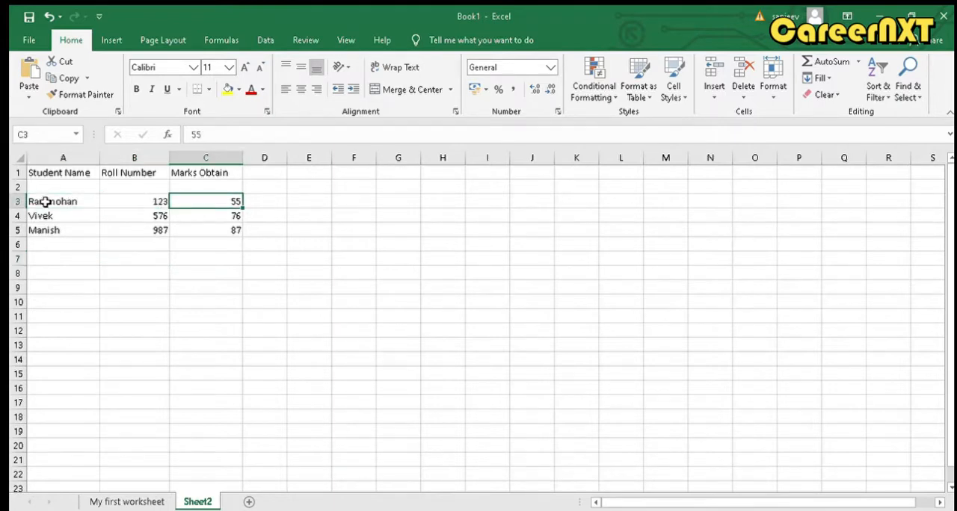
Delete the blank row 2 between the headings and the student records
left_click(23, 189)
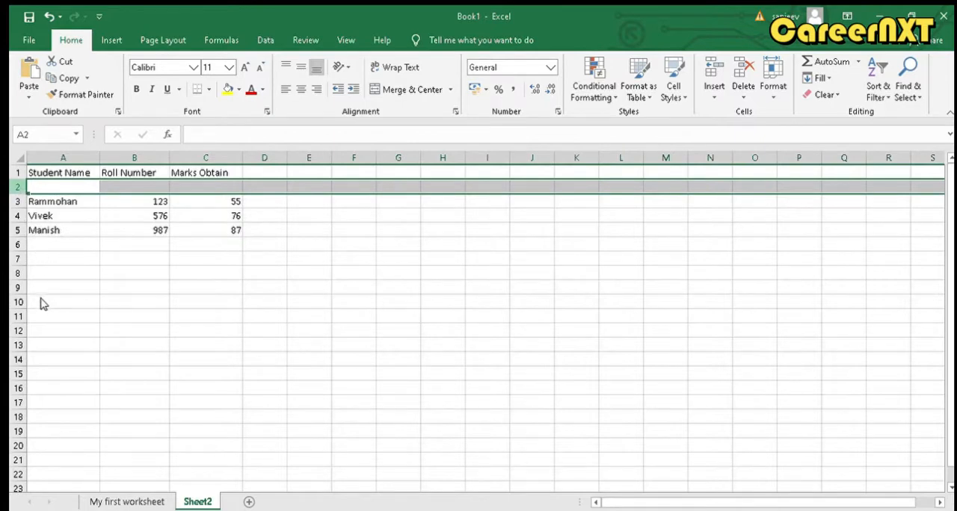
key("ctrl+minus")
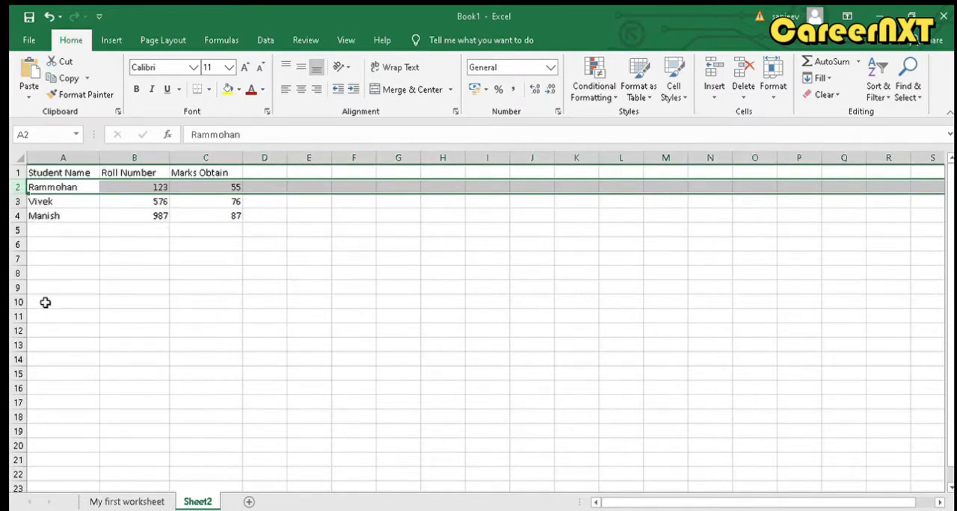
left_click(282, 328)
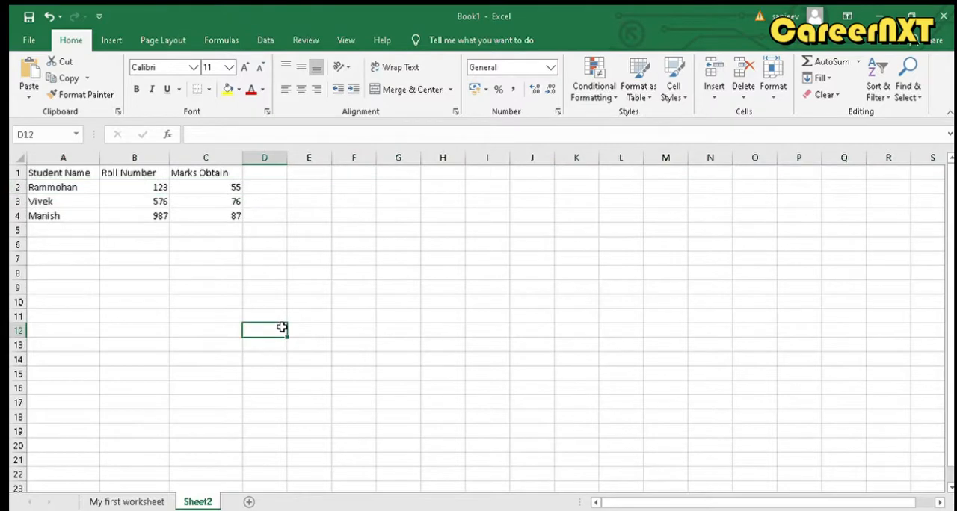
Apply borders around every cell of the student table in A1:C4
left_click(232, 216)
left_click_drag(164, 207, 49, 166)
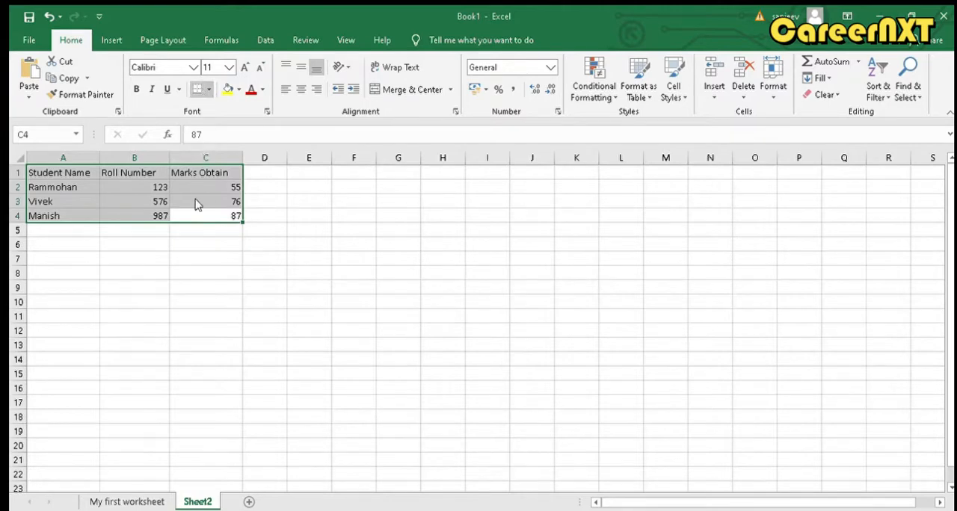
left_click(201, 261)
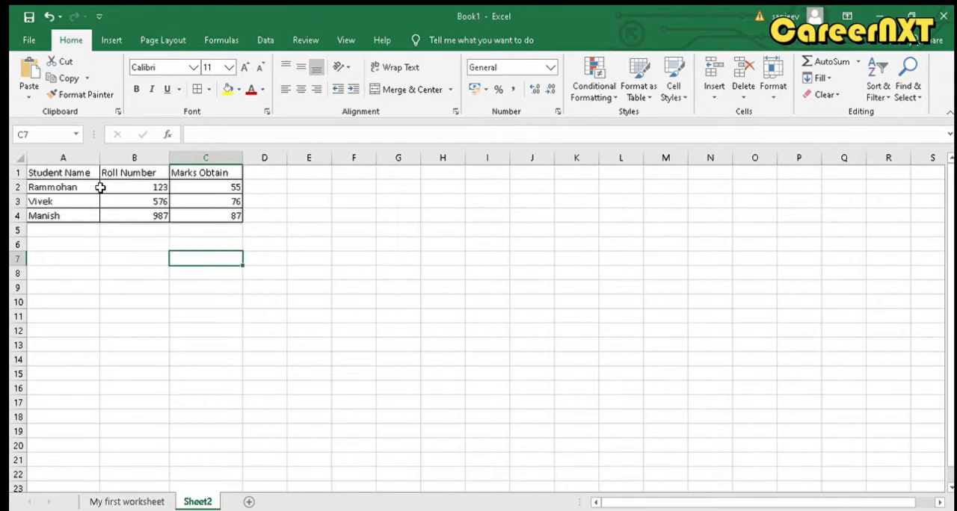
Make the headings in A1:C1 bold and give them a yellow fill
left_click(81, 173)
left_click_drag(81, 173, 237, 166)
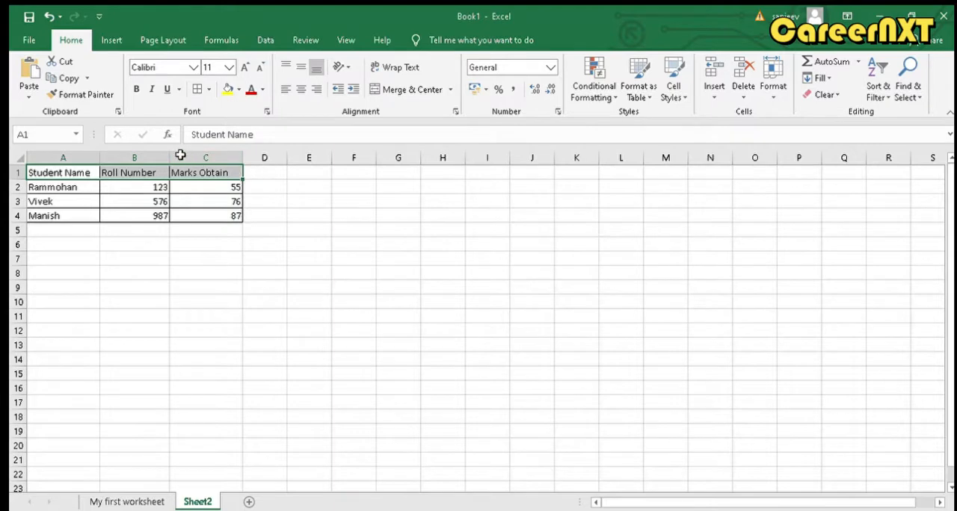
left_click(137, 91)
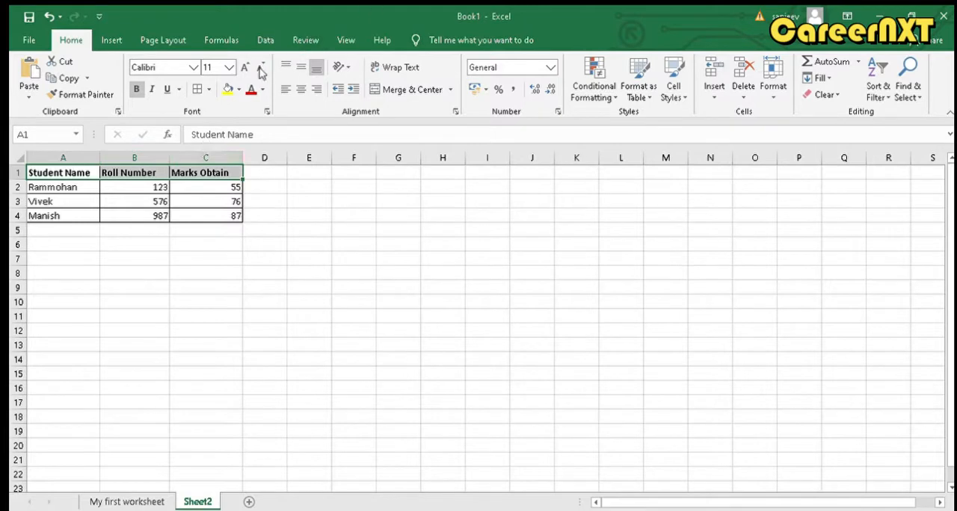
left_click(228, 88)
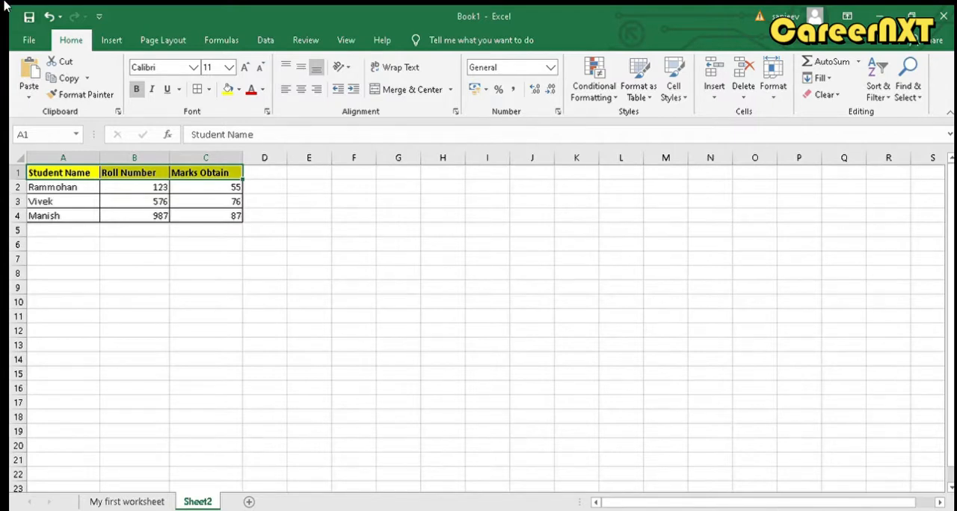
left_click(224, 213)
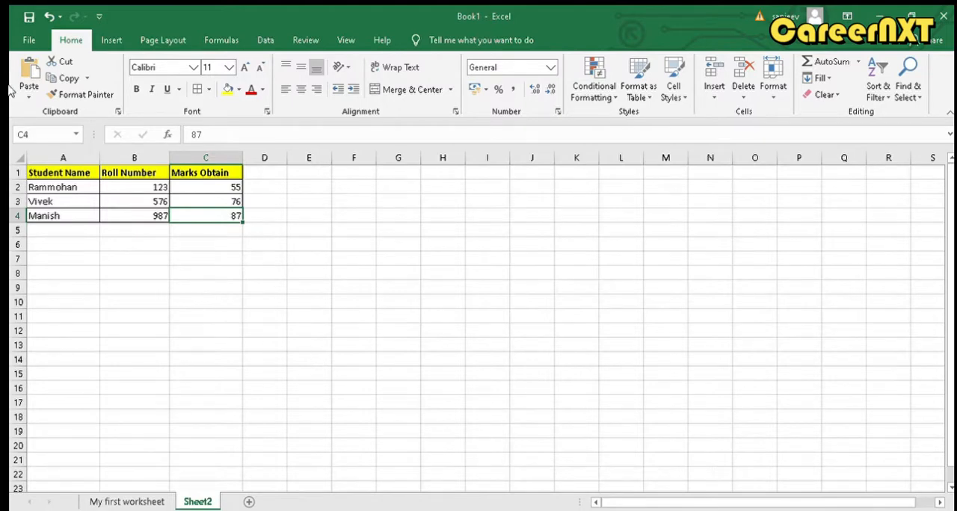
left_click(39, 134)
left_click(180, 269)
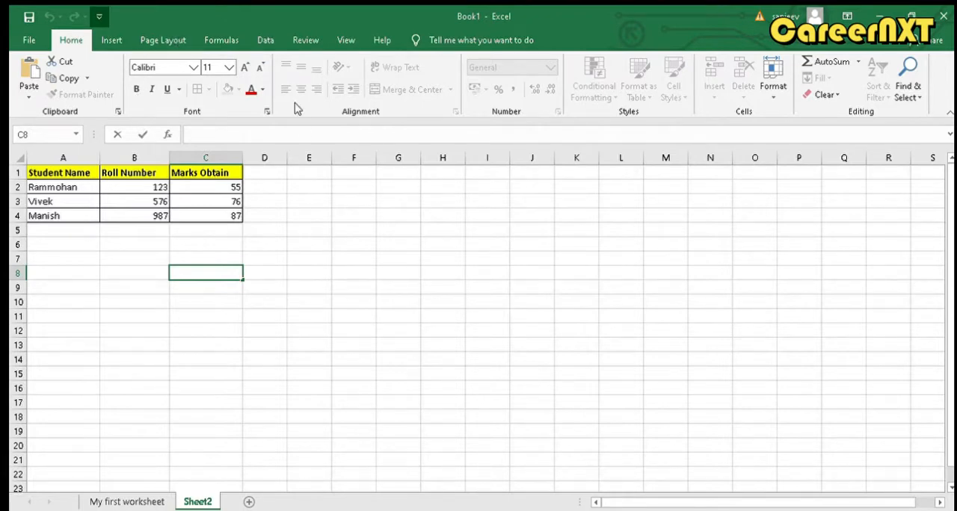
left_click(476, 231)
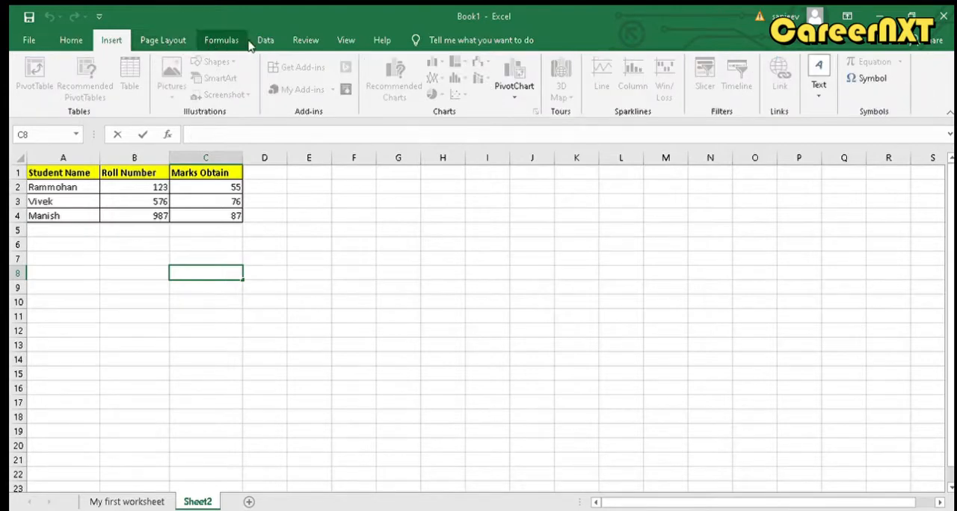
left_click(72, 41)
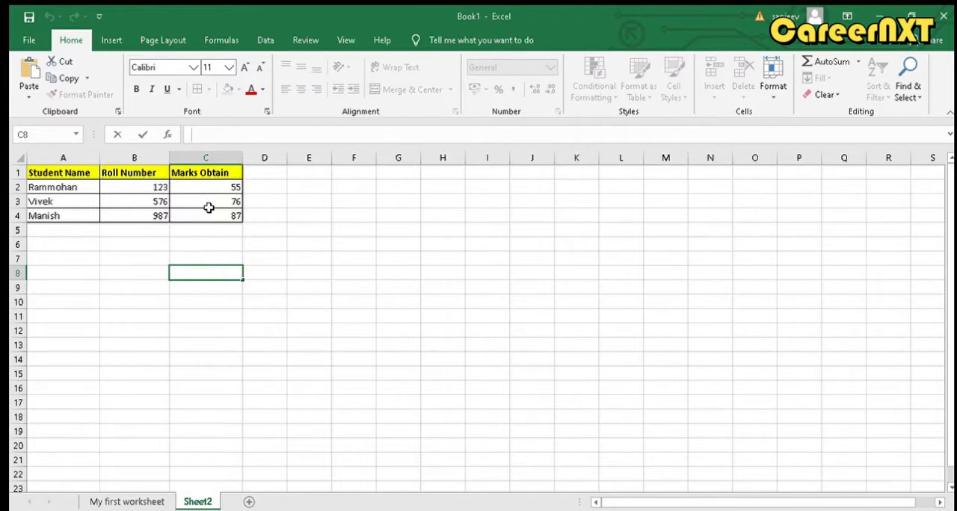
Apply a red font colour to the student table in A1:C4, and replace it with green
left_click_drag(207, 208, 63, 173)
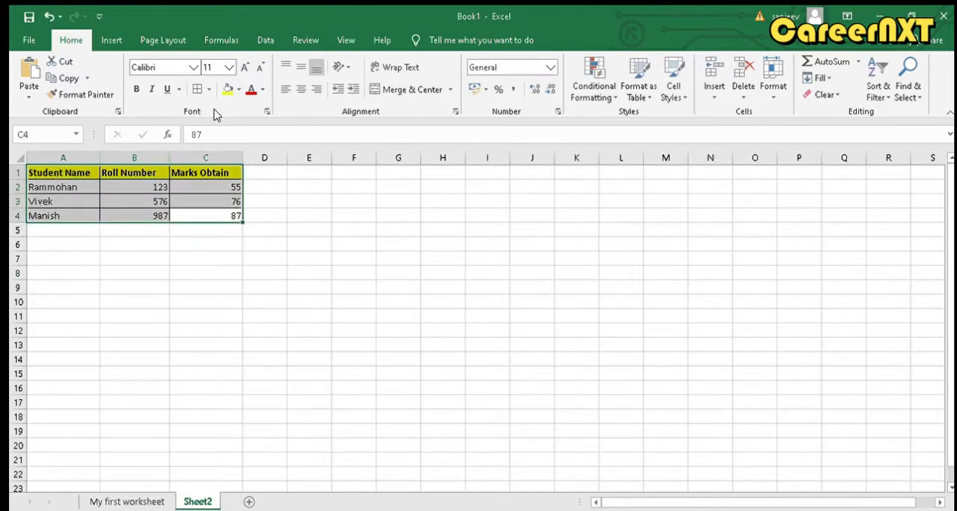
left_click(251, 89)
left_click(269, 259)
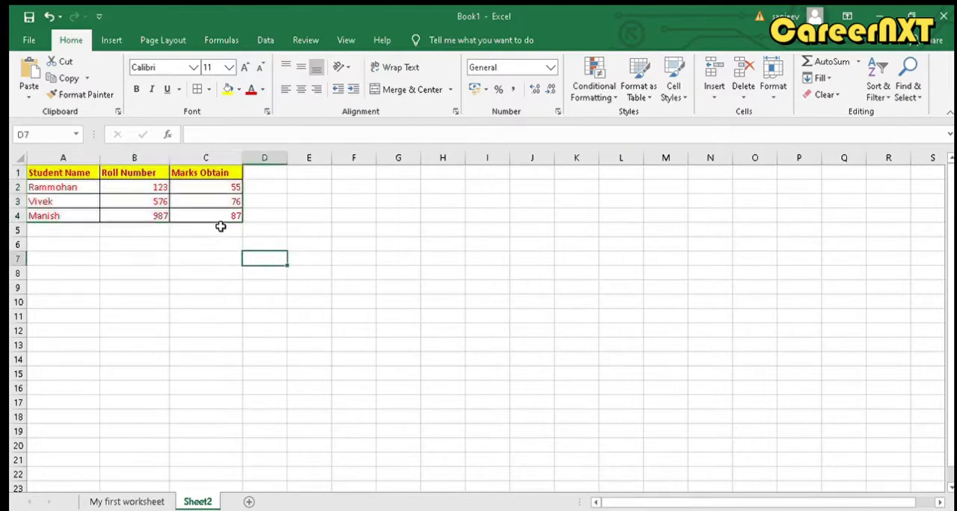
left_click_drag(218, 218, 64, 172)
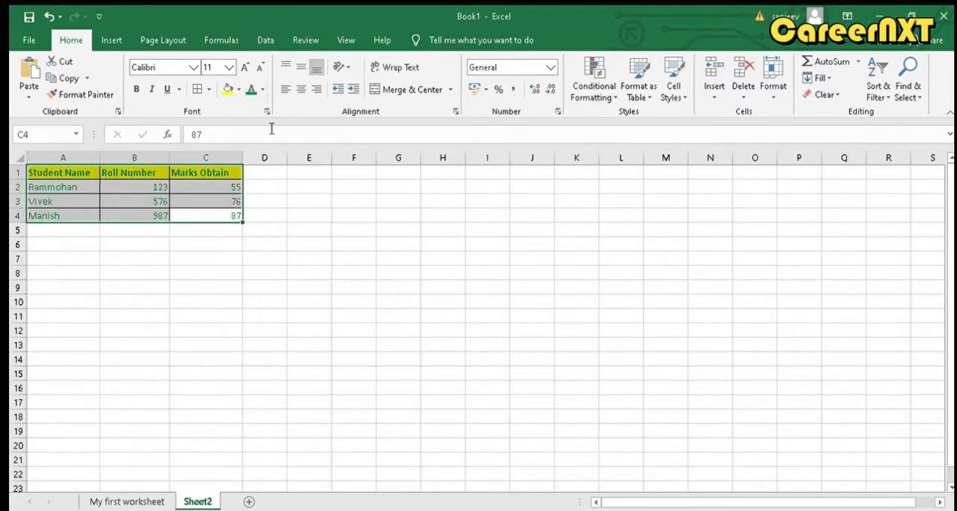
Enlarge the marks in cell C2 to font size 24 and set their font to Algerian
left_click(235, 189)
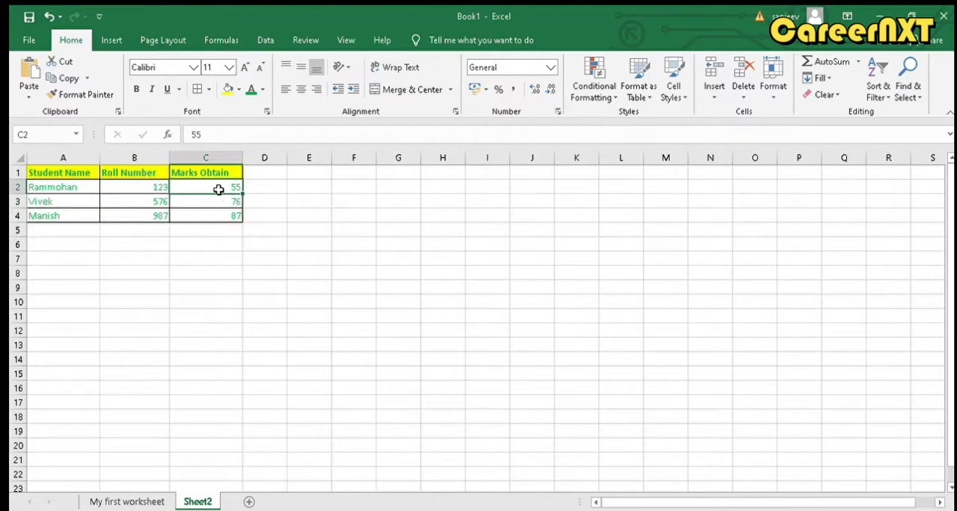
left_click(243, 68)
left_click(243, 68)
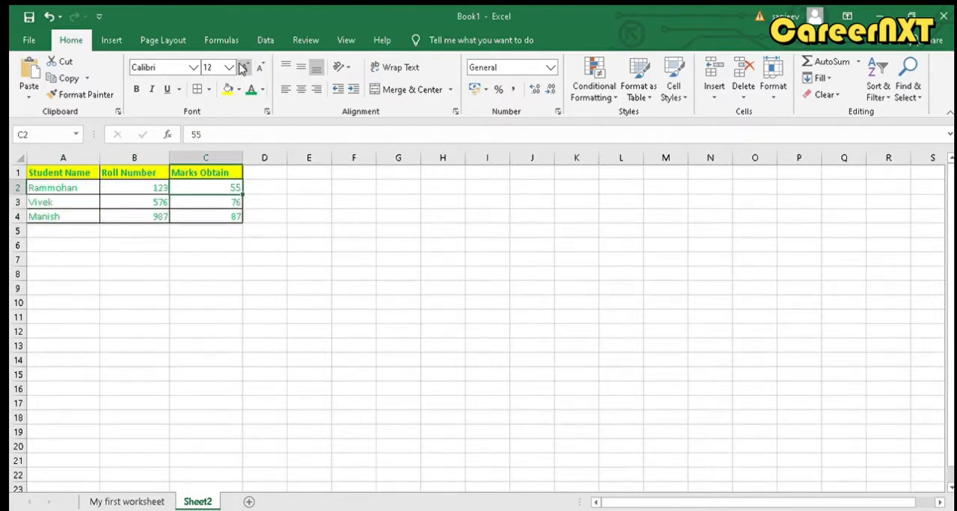
left_click(243, 68)
left_click(243, 68)
left_click(243, 68)
left_click(243, 68)
left_click(243, 68)
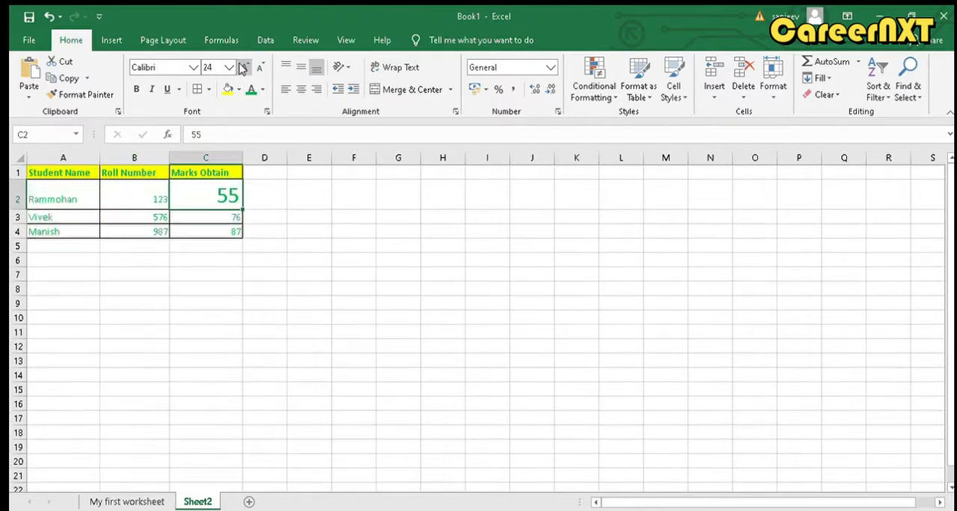
left_click(188, 67)
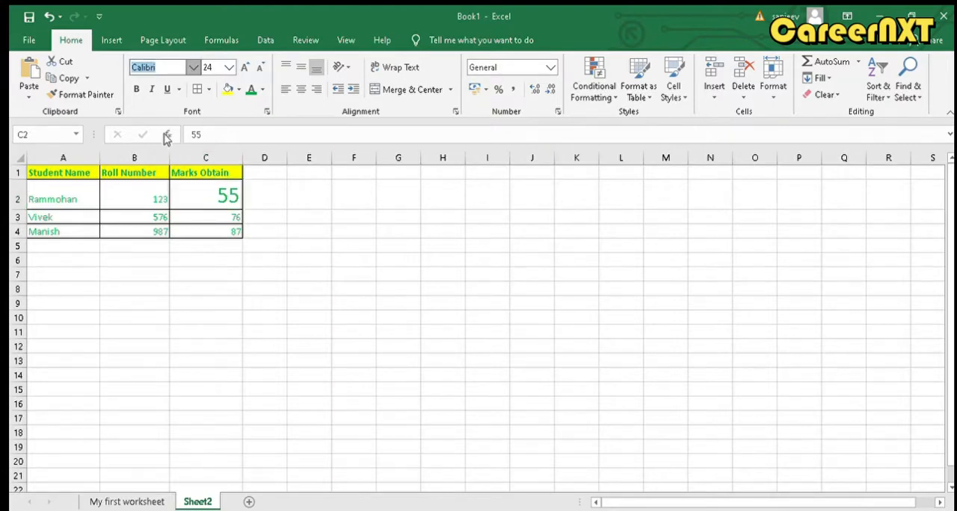
left_click(154, 168)
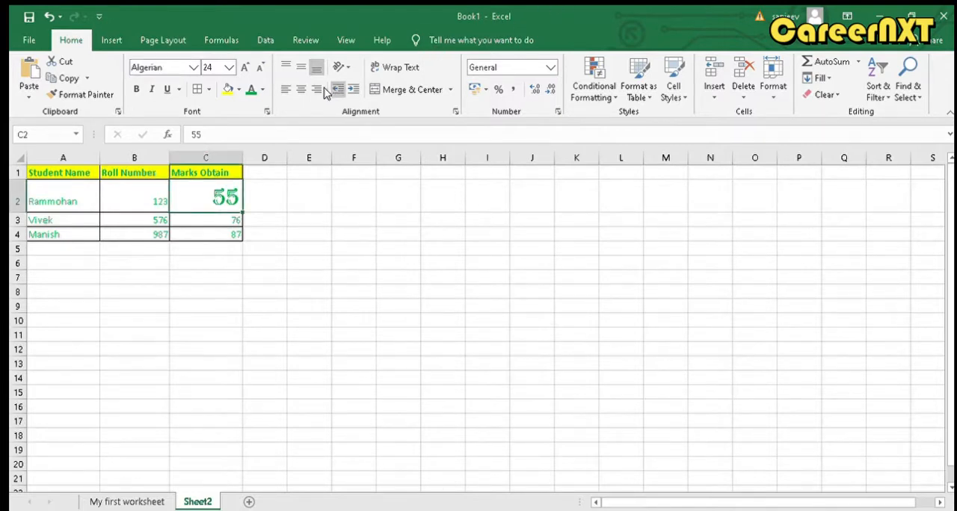
Centre the marks in C2 and the rest of column C, and left-align the whole column instead
left_click(299, 89)
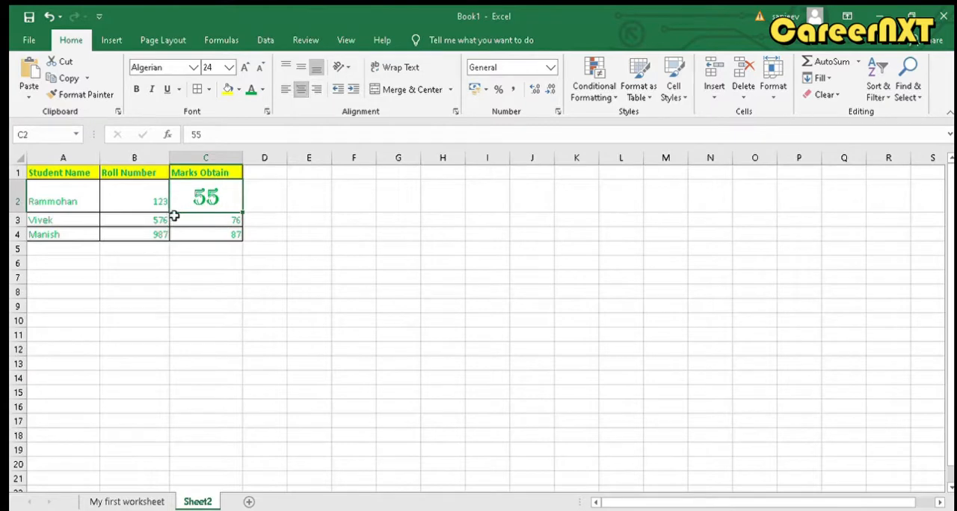
left_click(206, 159)
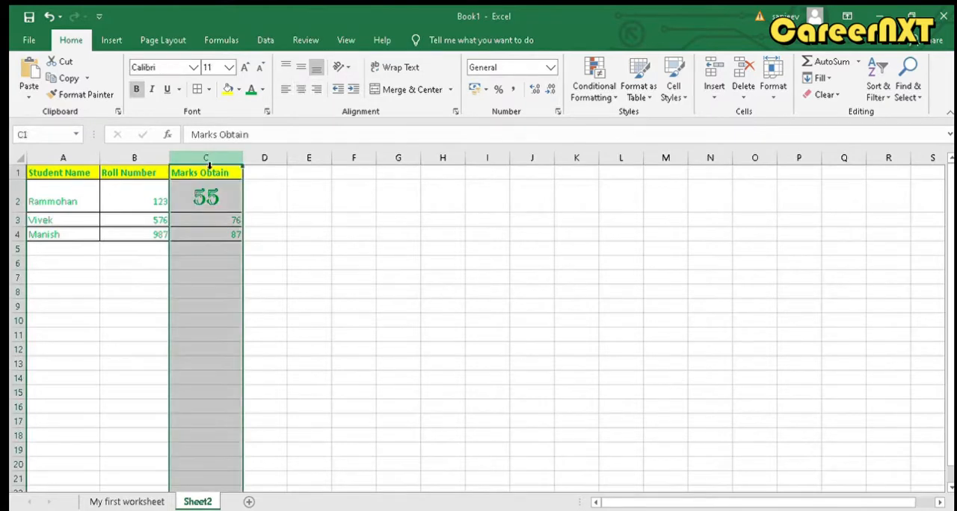
left_click(300, 89)
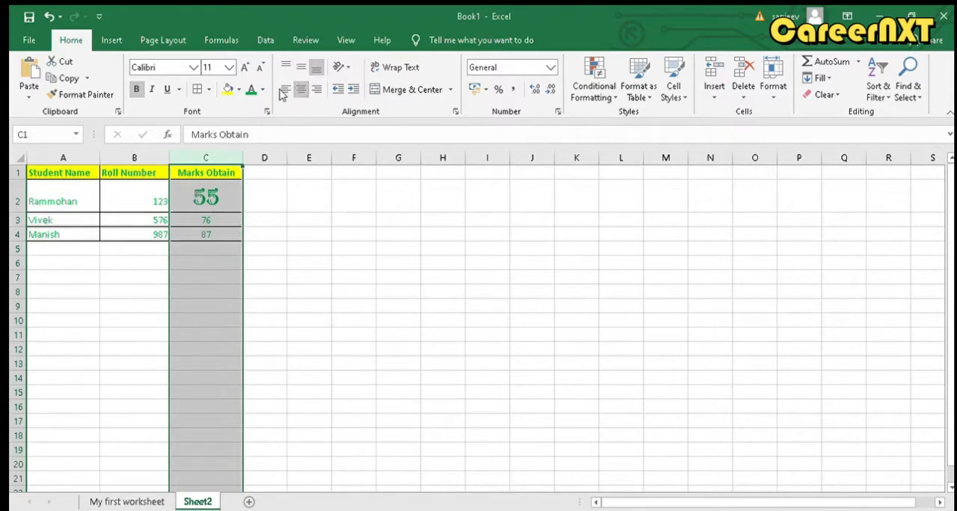
left_click(284, 89)
left_click(283, 230)
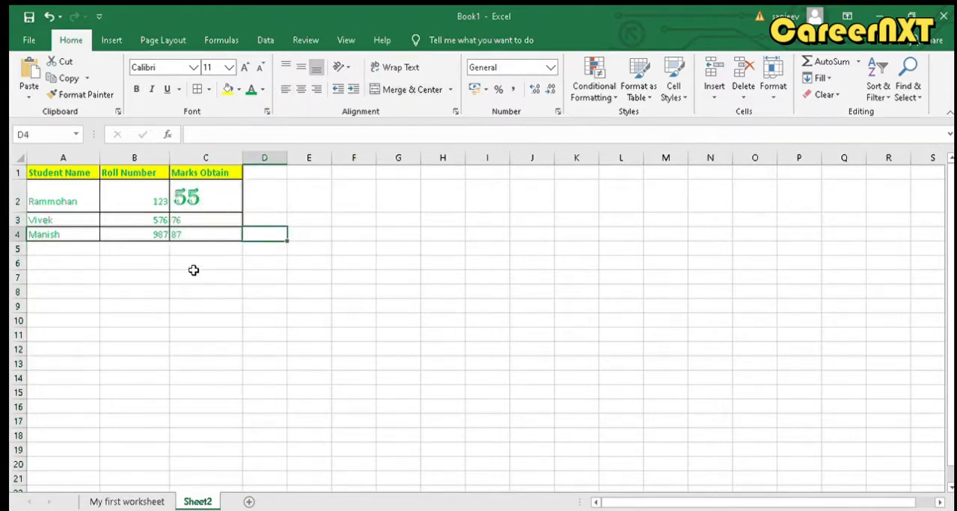
Try to merge and centre the last student's row, A4:C4
left_click_drag(214, 236, 73, 234)
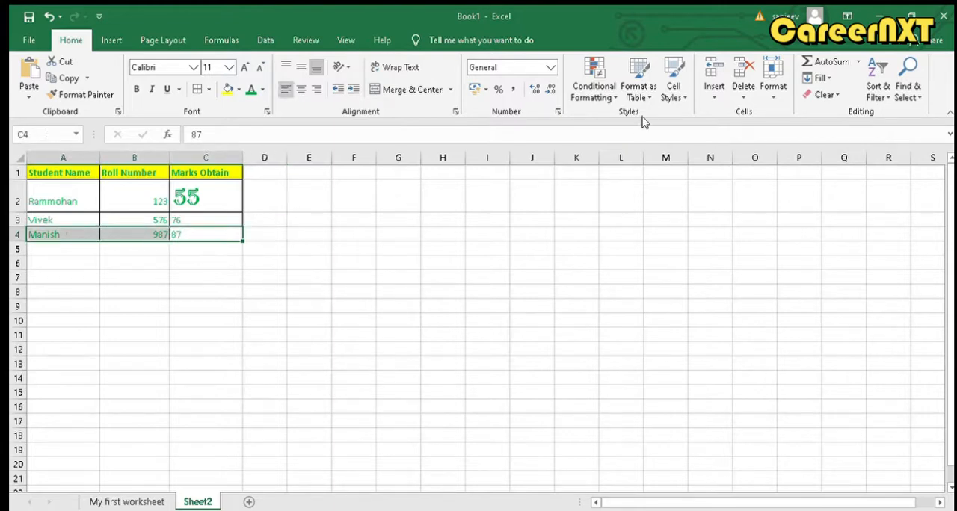
left_click(428, 90)
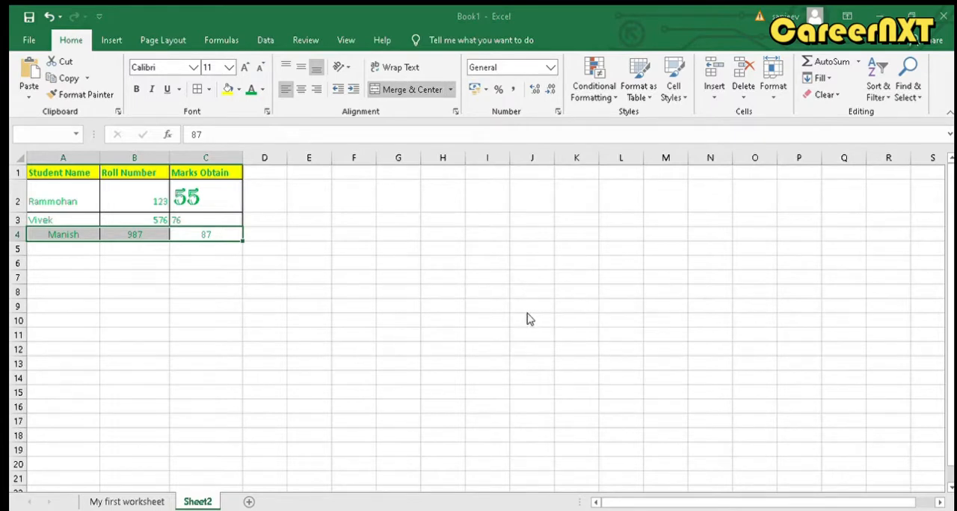
key("ctrl+z")
left_click(398, 331)
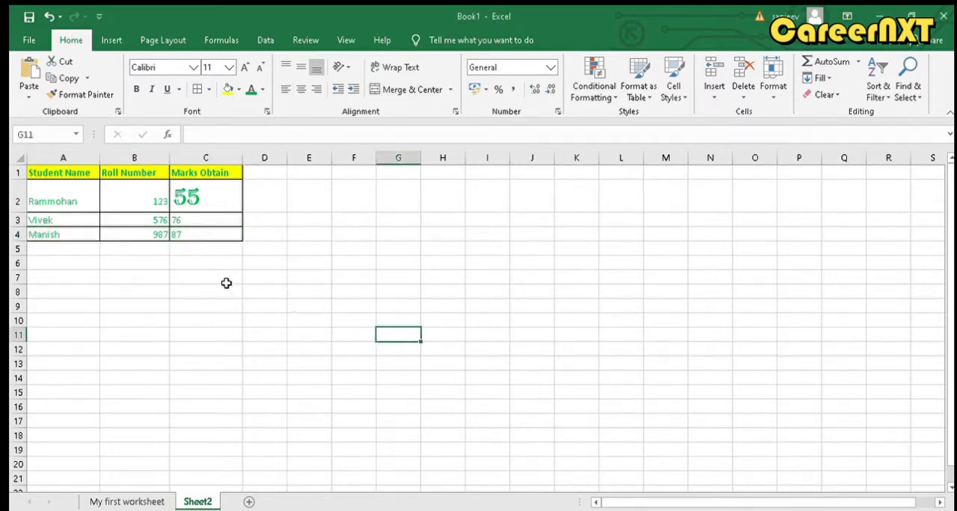
Clear the last student's marks from cell C4
left_click(191, 236)
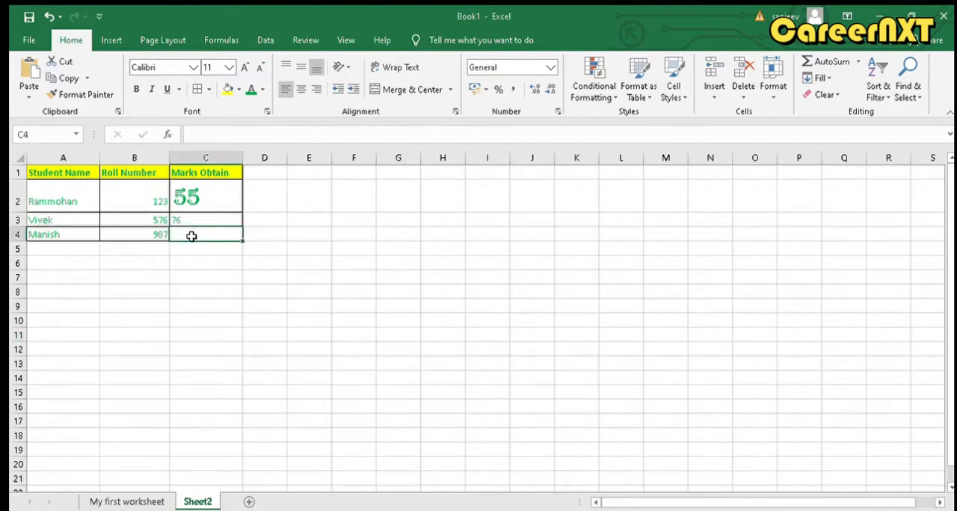
key("Delete")
left_click(161, 234)
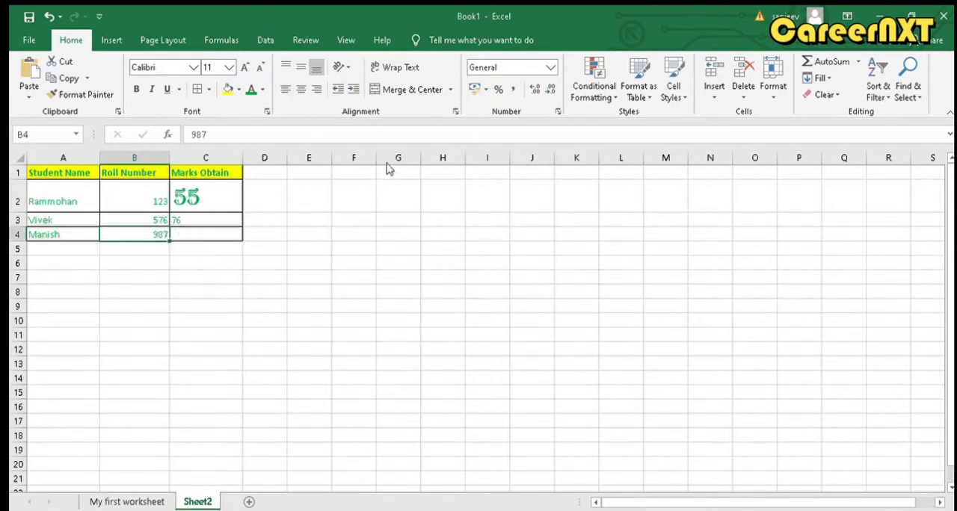
left_click(361, 247)
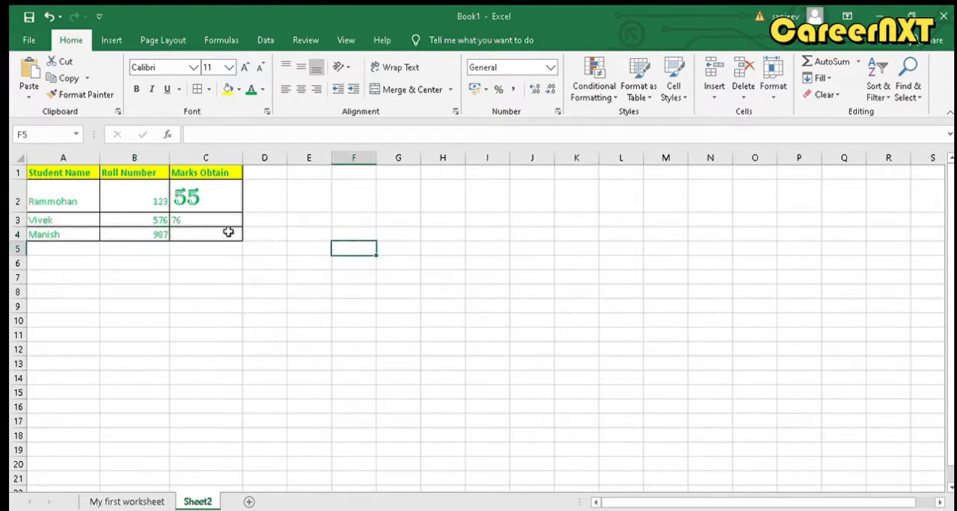
Merge and centre B4:C4, joining the last student's roll number cell with the empty marks cell
left_click(137, 233)
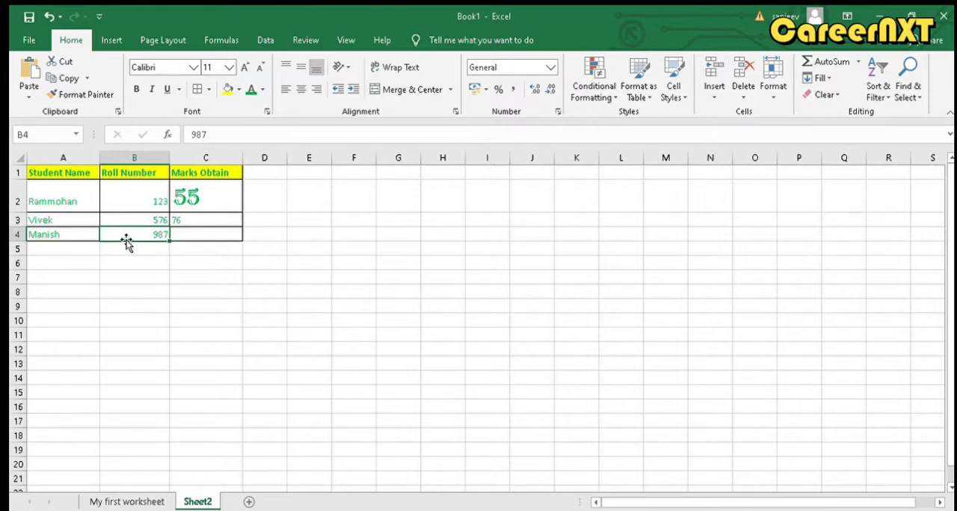
left_click_drag(124, 236, 185, 234)
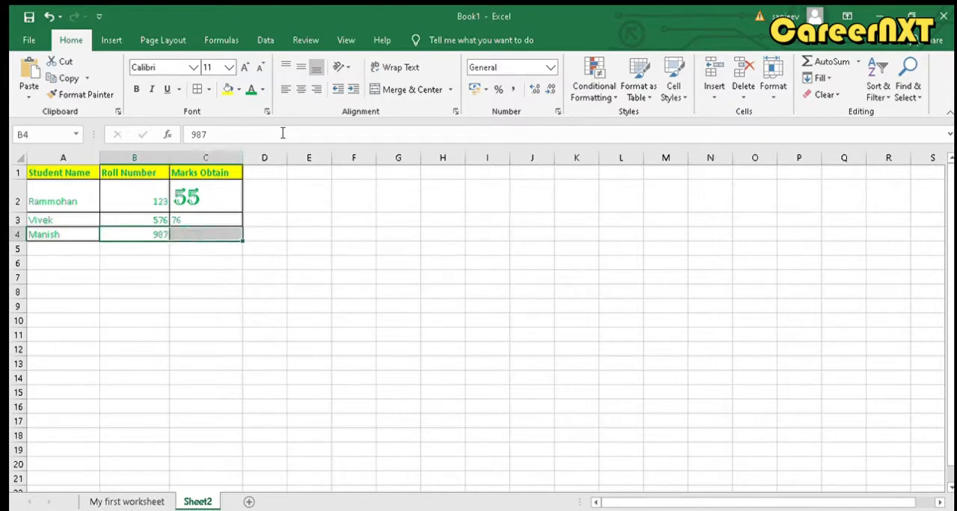
left_click(389, 91)
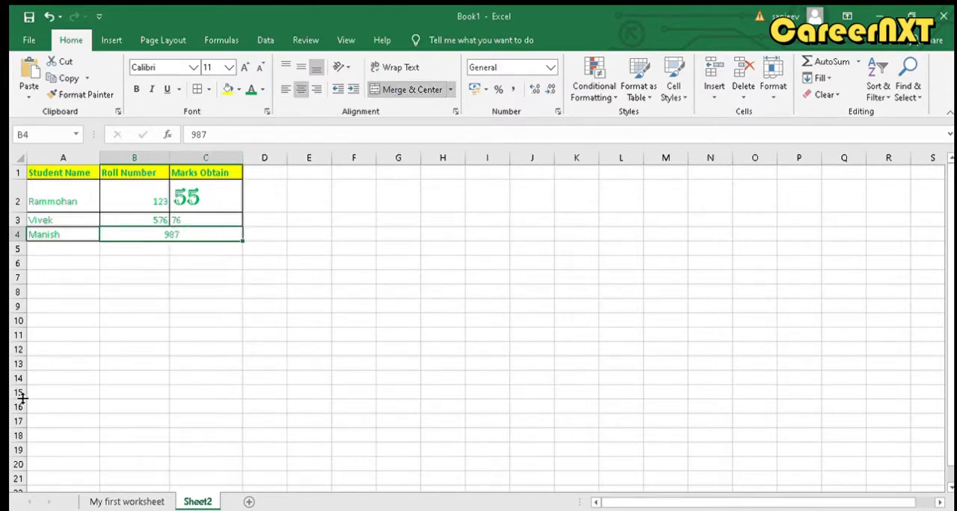
left_click(218, 275)
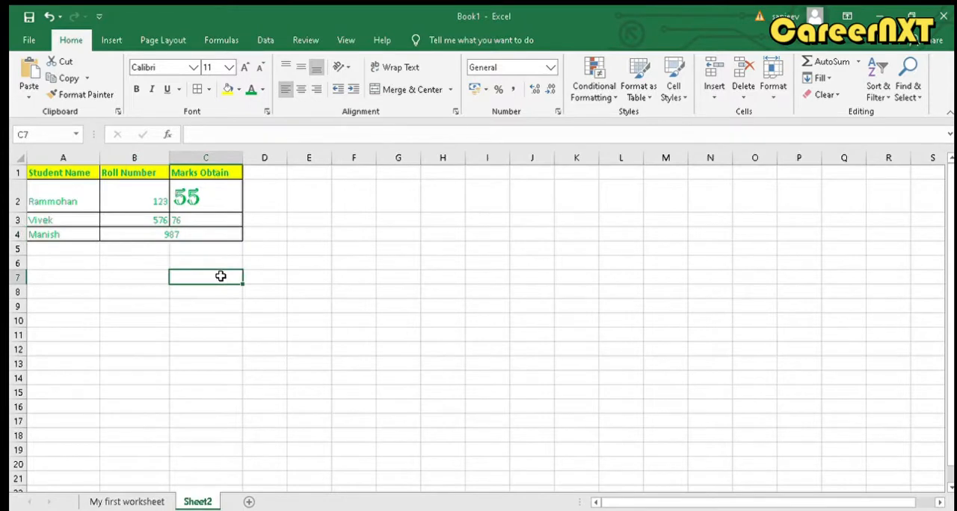
Preview the cell styles on the merged cell B4:C4, and insert blank cells there, shifting the roll number down
left_click(186, 234)
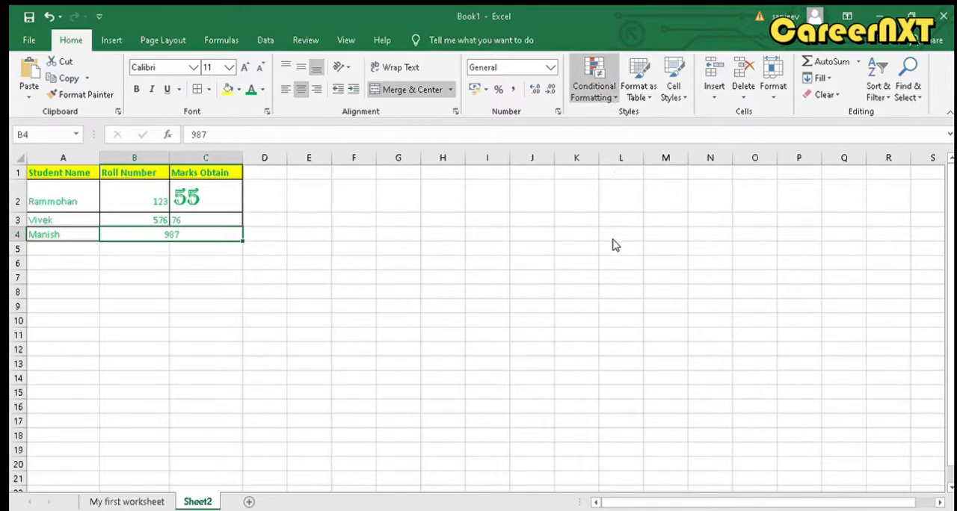
left_click(670, 82)
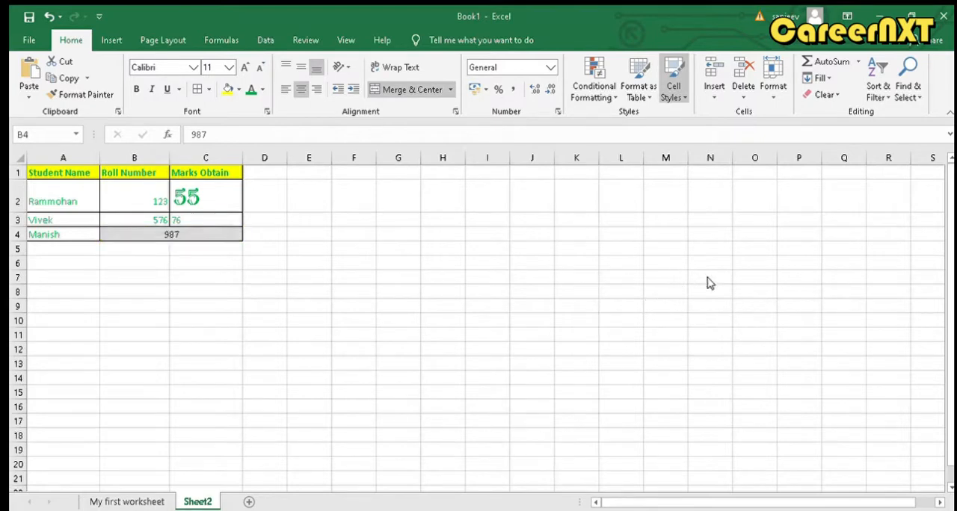
left_click(710, 91)
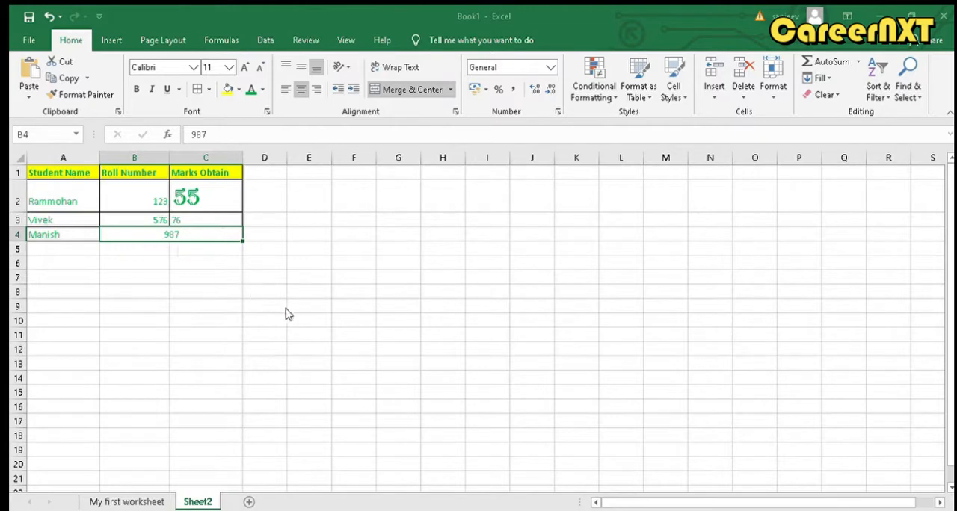
left_click(306, 321)
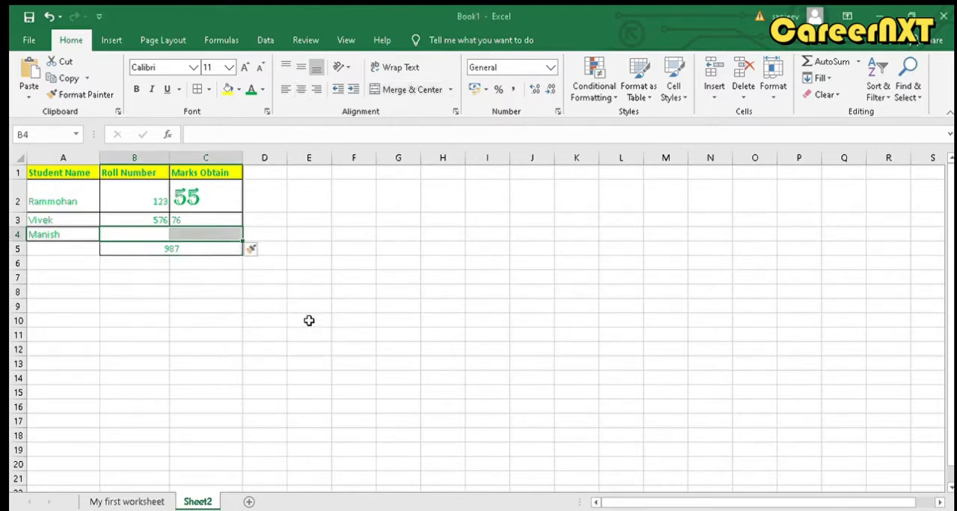
left_click(228, 325)
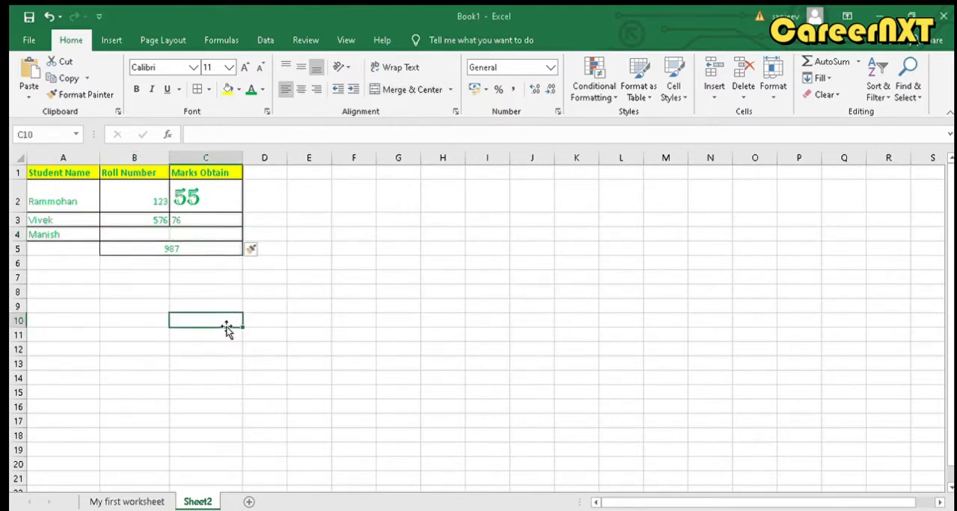
left_click(146, 248)
left_click(146, 228)
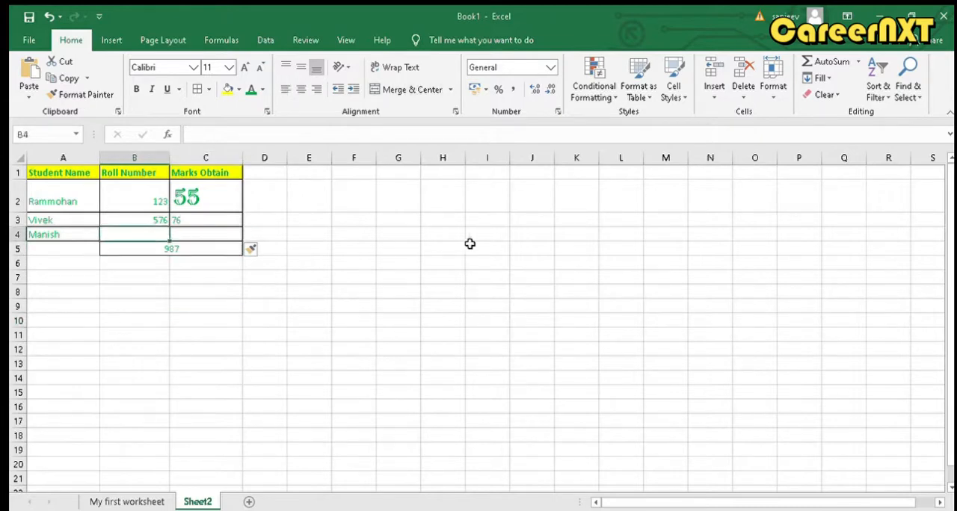